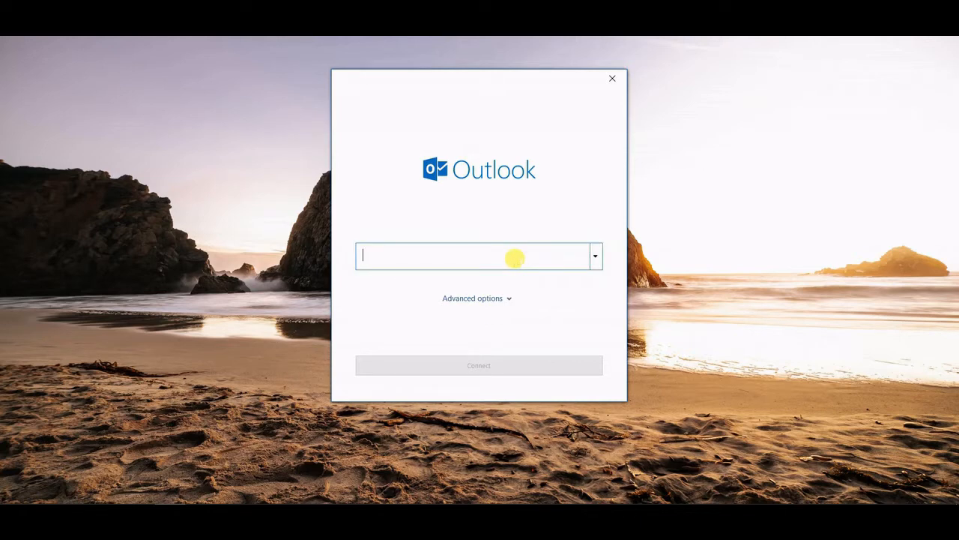
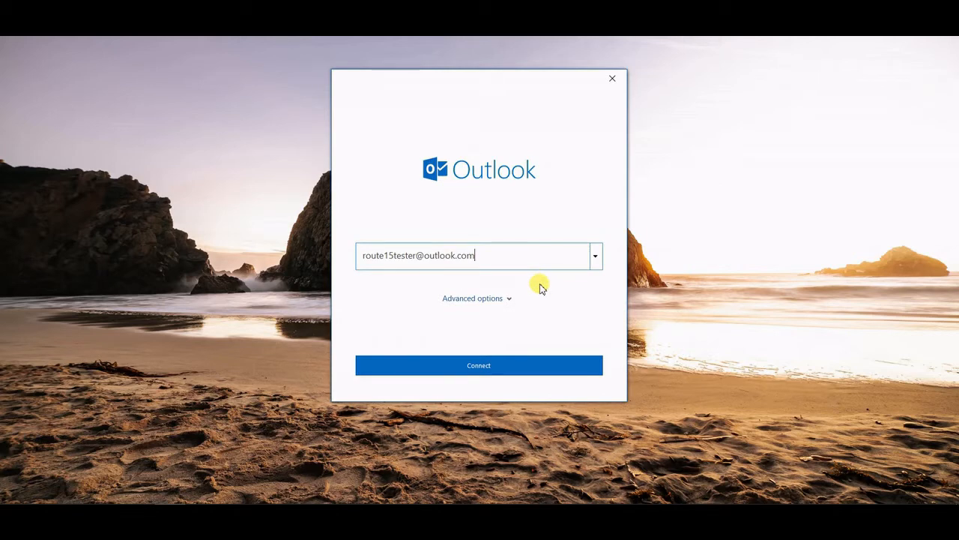
- Enter the Outlook.com account address, connect, and move the password prompt beside the setup window
{"action": "left_click", "coordinate": [511, 363]}
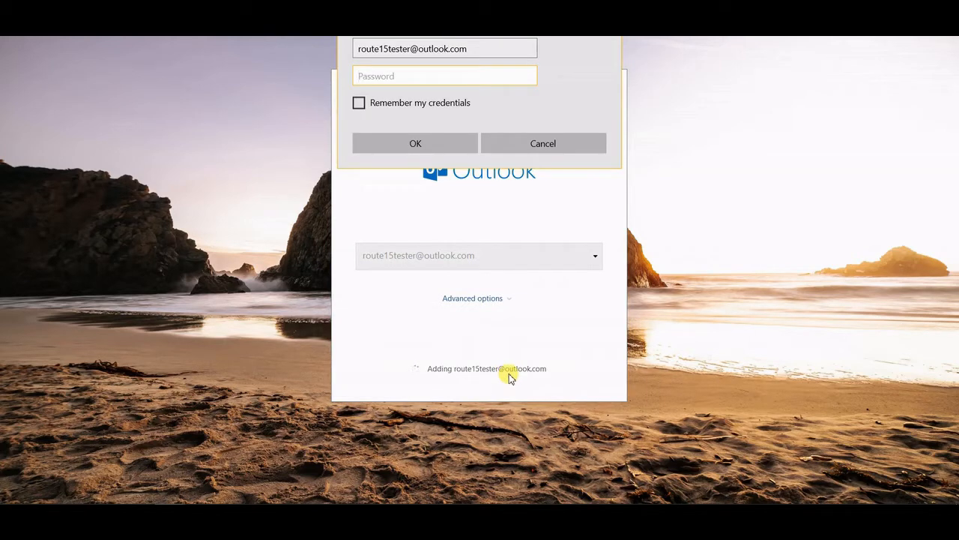
{"action": "left_click_drag", "start_coordinate": [506, 38], "coordinate": [809, 80]}
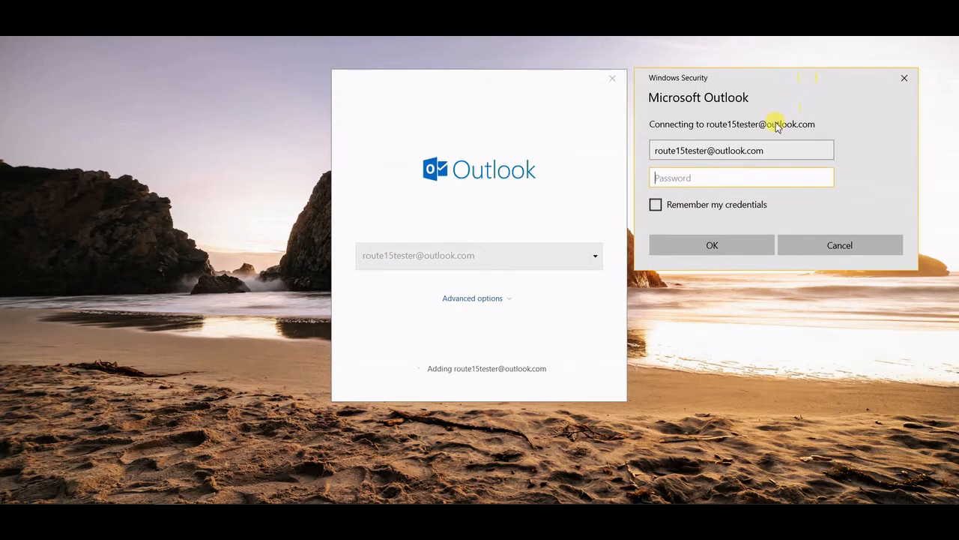
- Sign in with the account password with Remember my credentials ticked
{"action": "left_click", "coordinate": [656, 204]}
{"action": "left_click", "coordinate": [696, 175]}
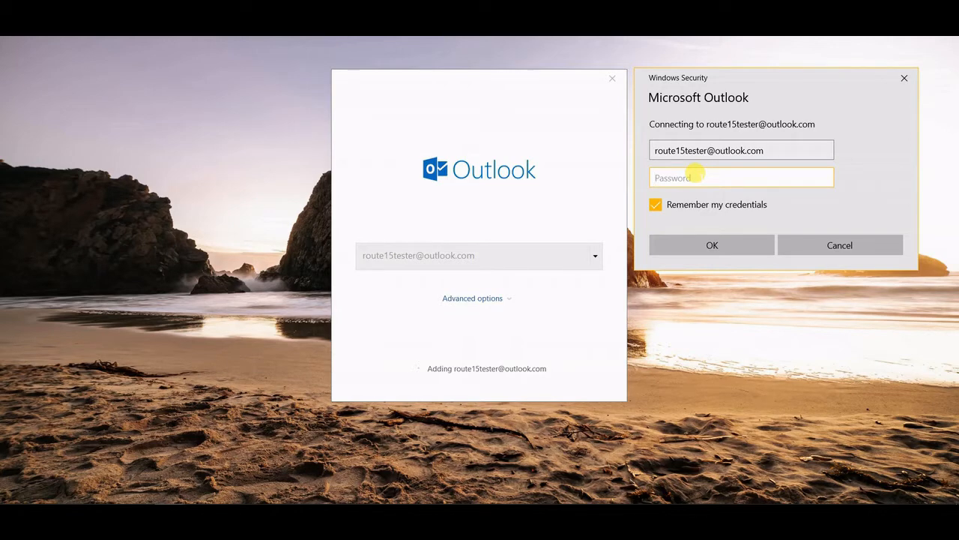
{"action": "type", "text": "•••••"}
{"action": "key", "text": "BackSpace"}
{"action": "key", "text": "BackSpace"}
{"action": "key", "text": "BackSpace"}
{"action": "key", "text": "BackSpace"}
{"action": "key", "text": "BackSpace"}
{"action": "type", "text": "••••••••••••"}
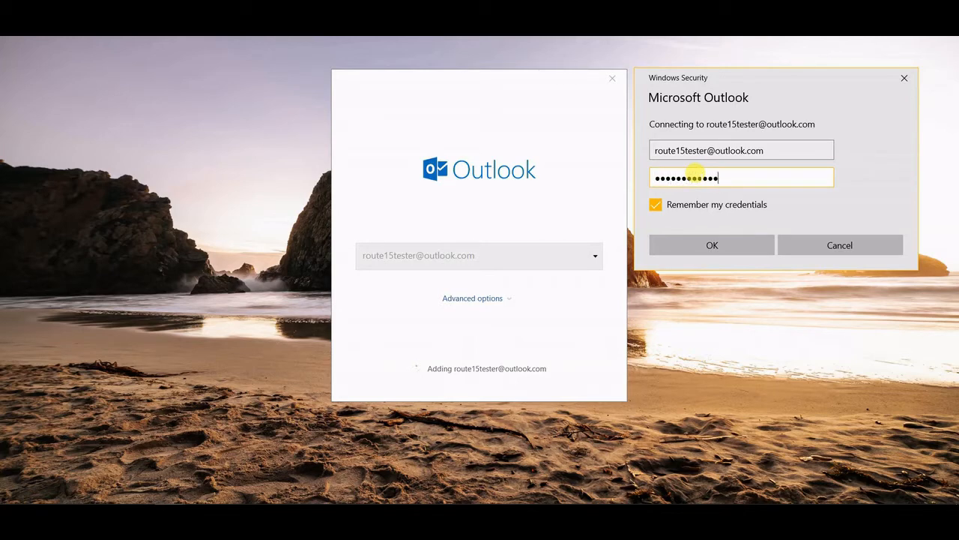
{"action": "left_click", "coordinate": [656, 208]}
{"action": "left_click", "coordinate": [733, 246]}
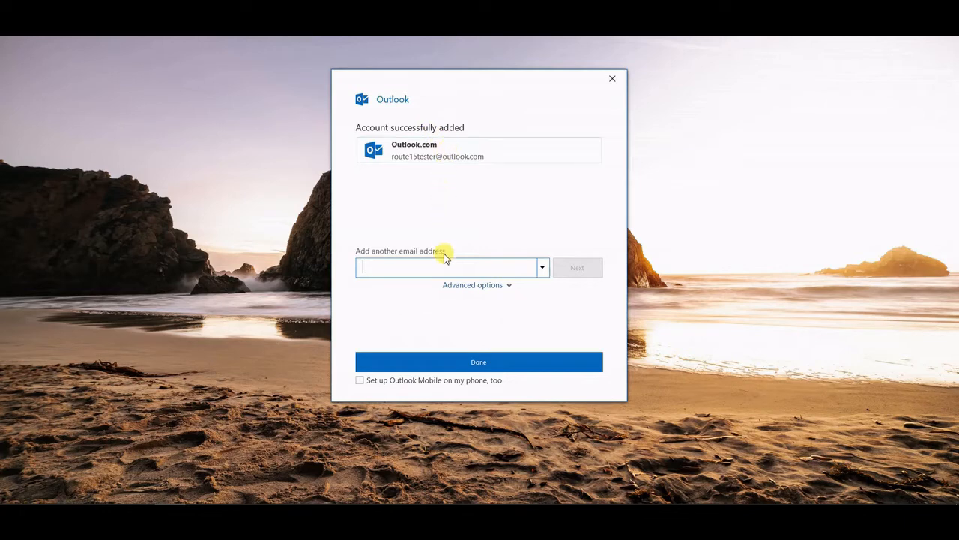
- Click Done, dismiss the Meet Focused Inbox tip, collapse Favorites and show the account's Inbox
{"action": "left_click", "coordinate": [465, 364]}
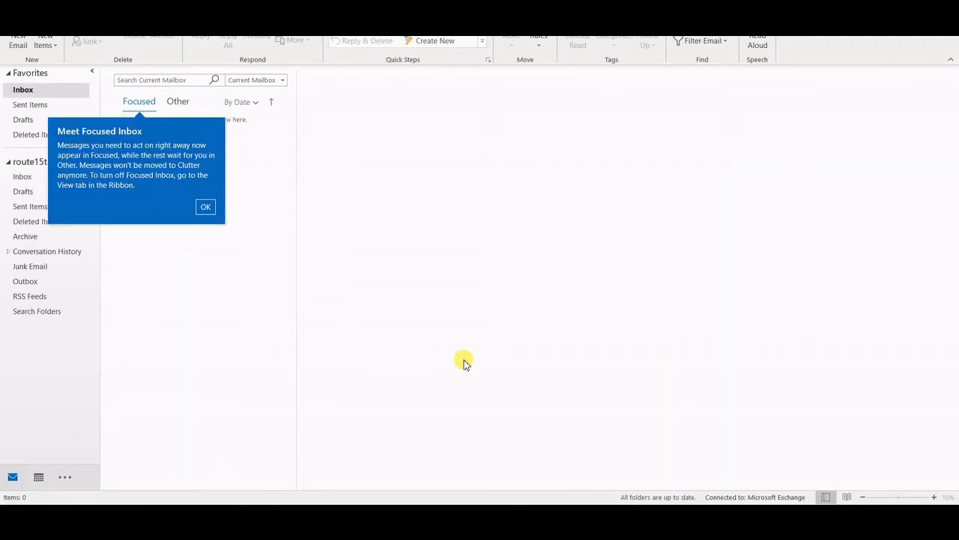
{"action": "left_click", "coordinate": [210, 210]}
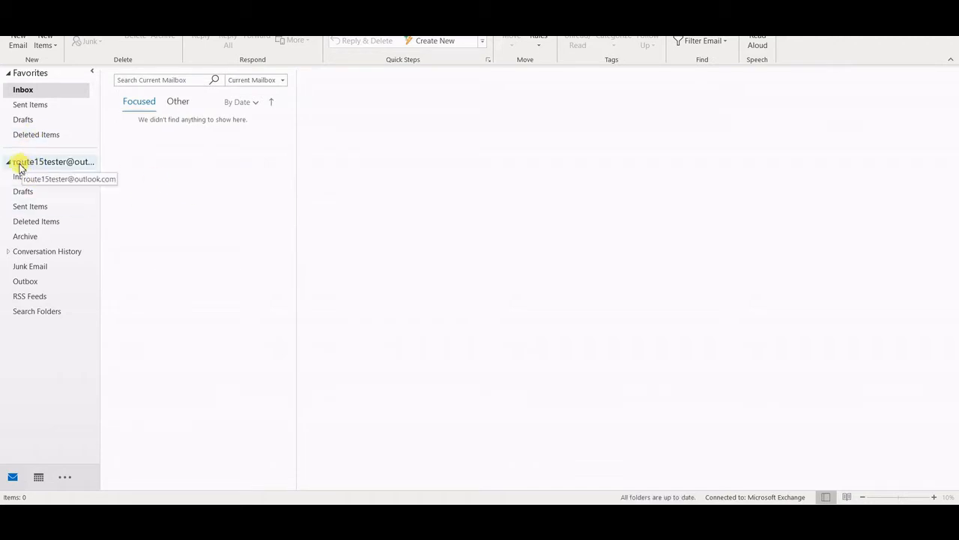
{"action": "left_click", "coordinate": [8, 73]}
{"action": "left_click", "coordinate": [21, 116]}
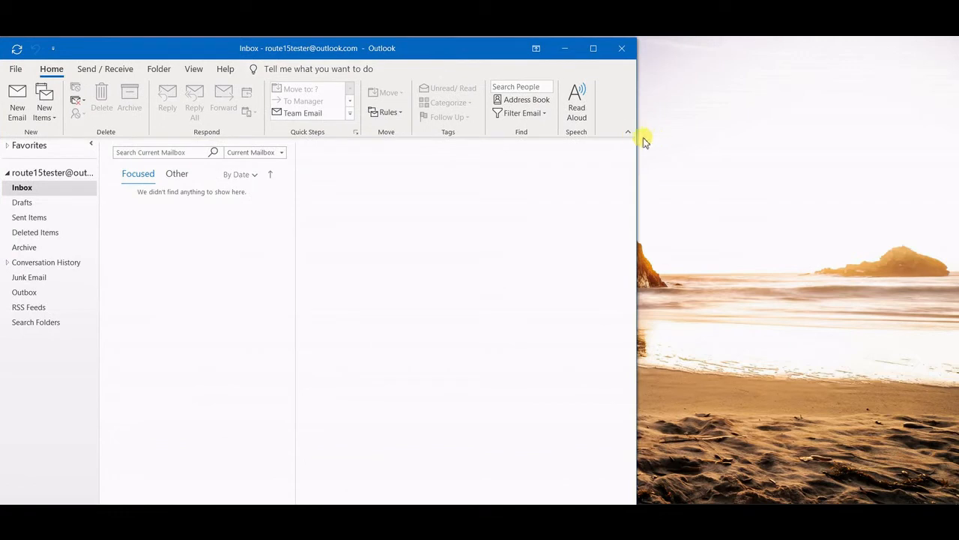
- Widen and shift the Outlook window, discard a blank new email unsaved, and open the File page
{"action": "left_click_drag", "start_coordinate": [635, 136], "coordinate": [926, 144]}
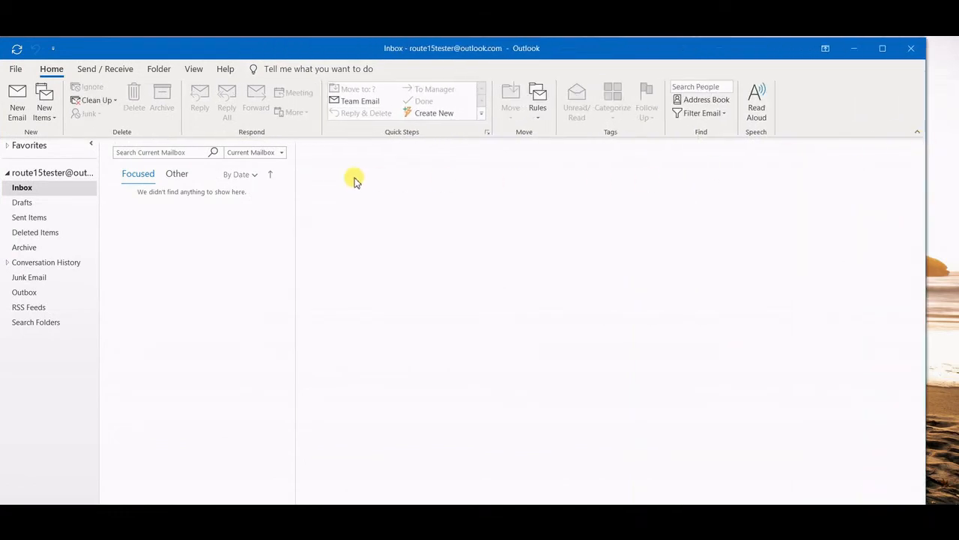
{"action": "left_click_drag", "start_coordinate": [351, 55], "coordinate": [371, 56]}
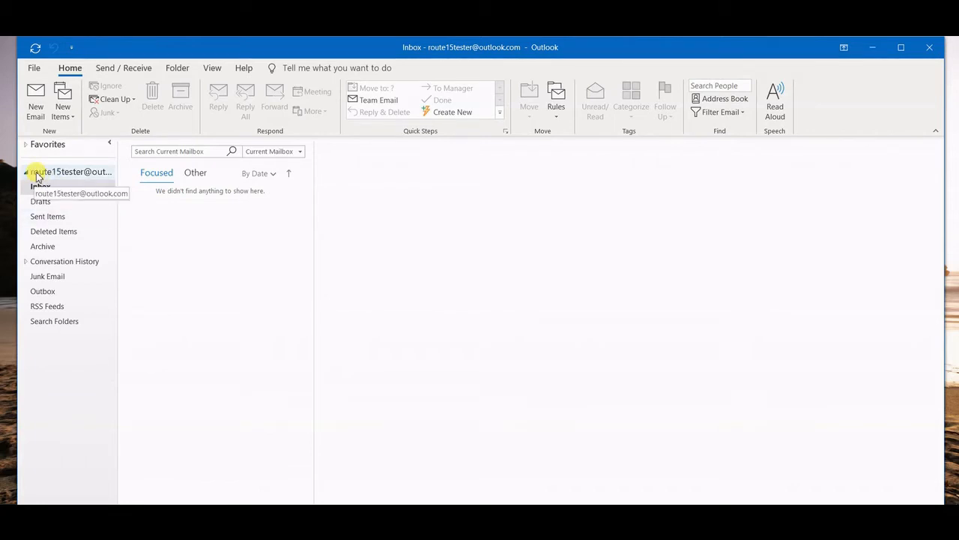
{"action": "left_click", "coordinate": [37, 112]}
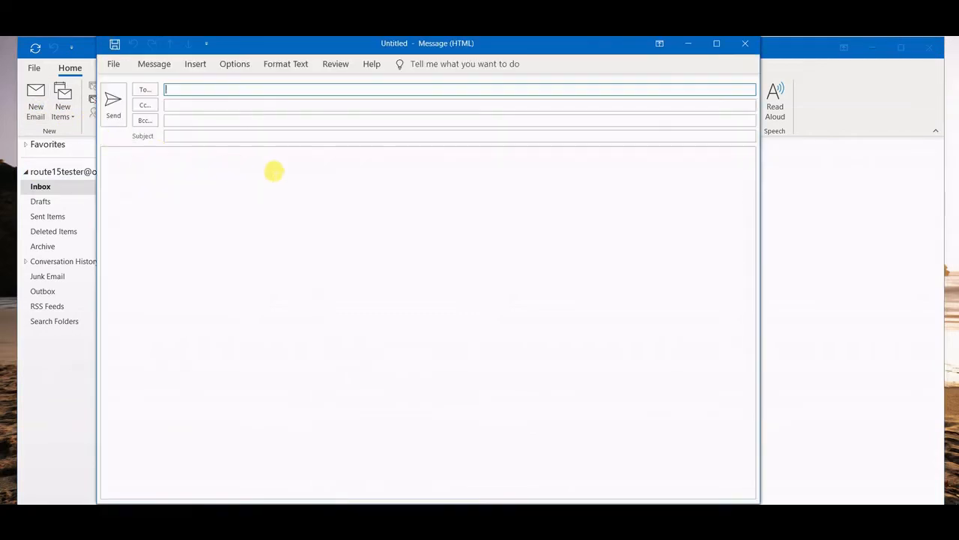
{"action": "left_click", "coordinate": [745, 42]}
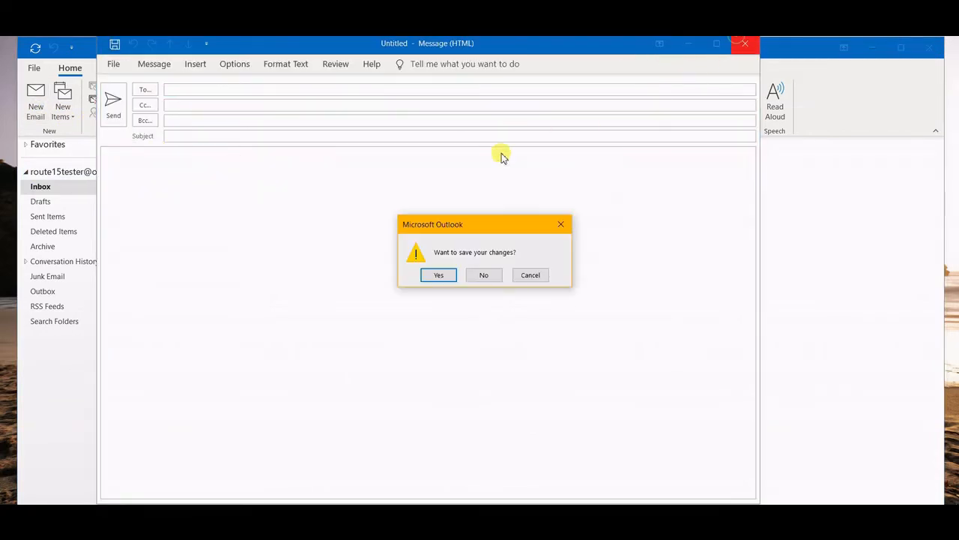
{"action": "left_click", "coordinate": [483, 274]}
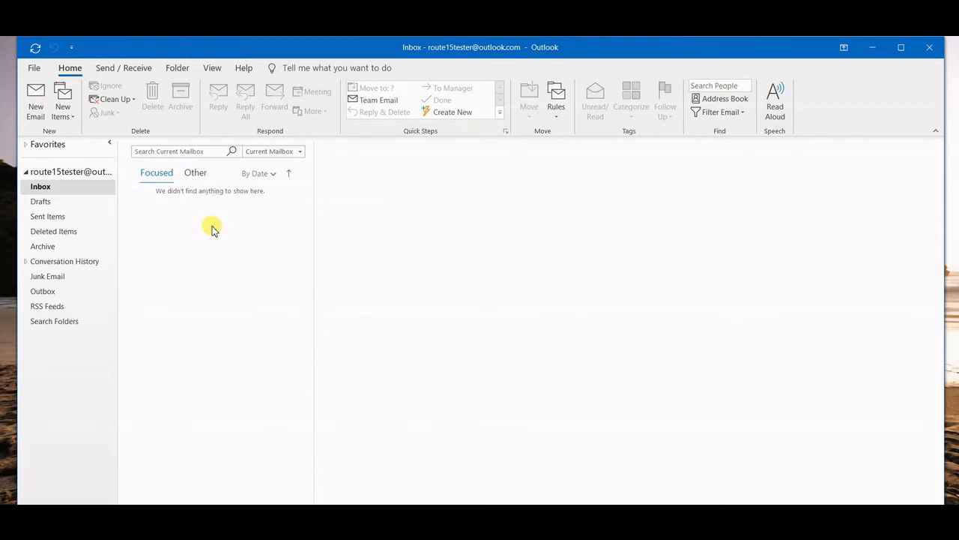
{"action": "left_click", "coordinate": [33, 69]}
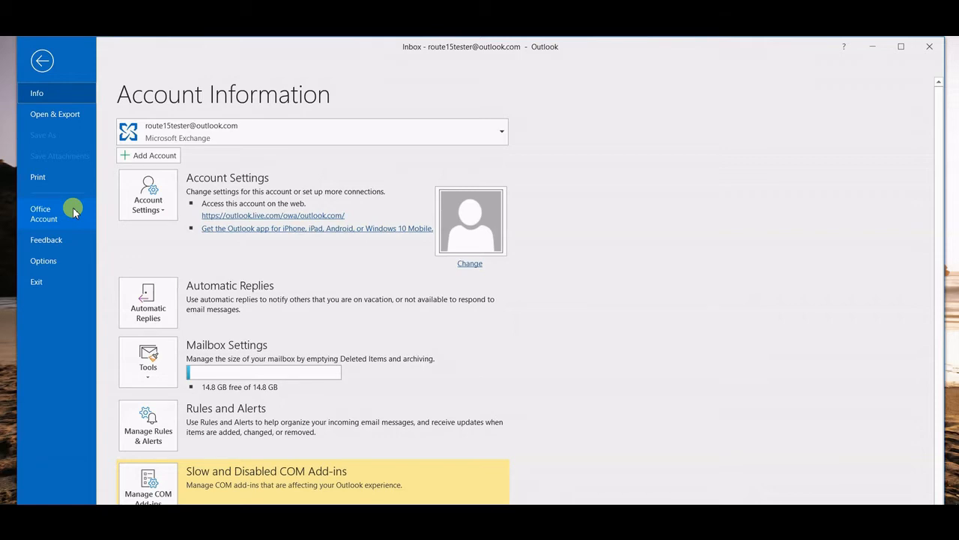
- Open File > Account Settings and choose New... on the Email tab to add an account
{"action": "left_click", "coordinate": [42, 63]}
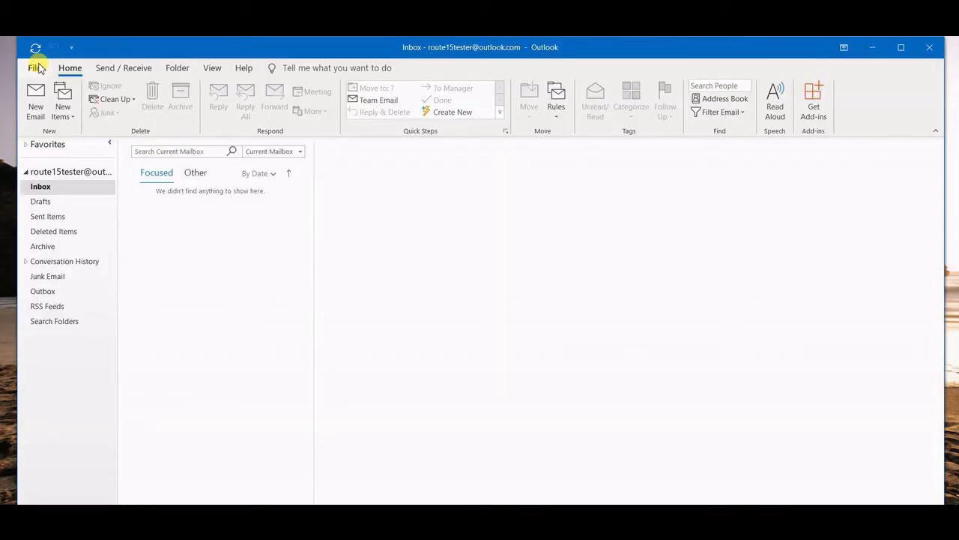
{"action": "left_click", "coordinate": [37, 66]}
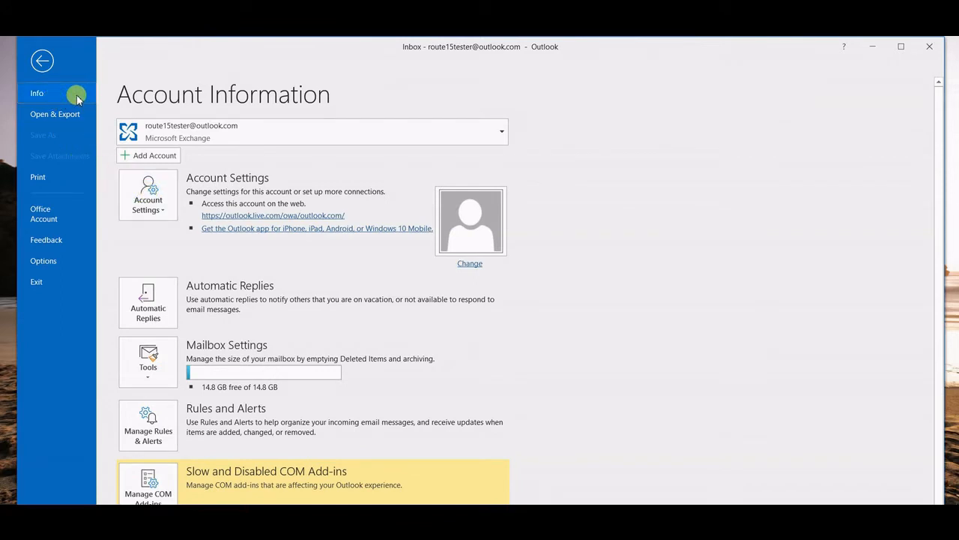
{"action": "left_click", "coordinate": [158, 214]}
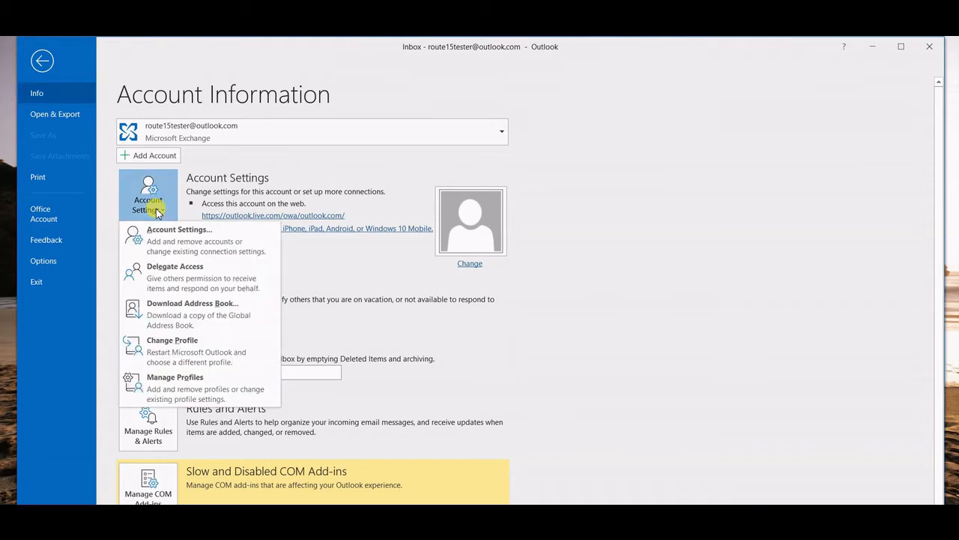
{"action": "left_click", "coordinate": [189, 240]}
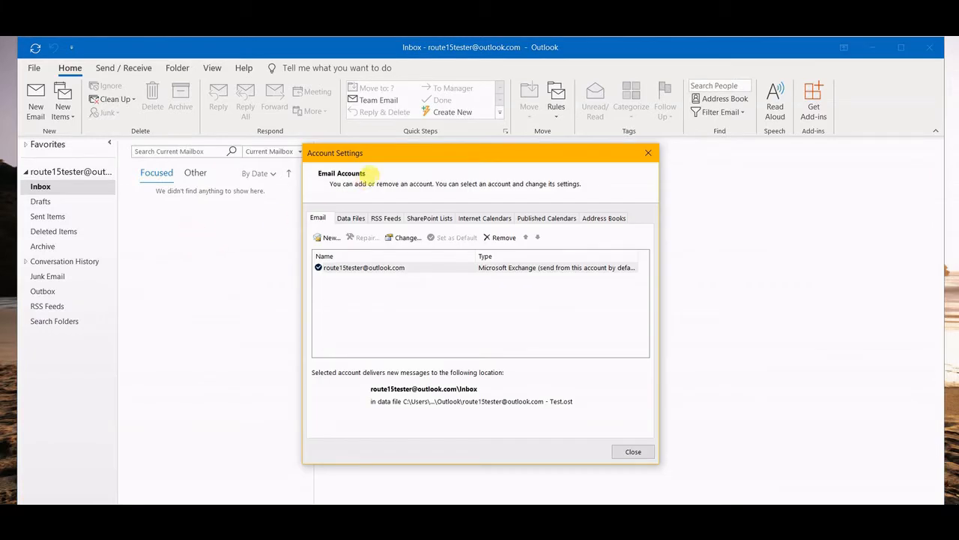
{"action": "left_click_drag", "start_coordinate": [398, 156], "coordinate": [369, 150]}
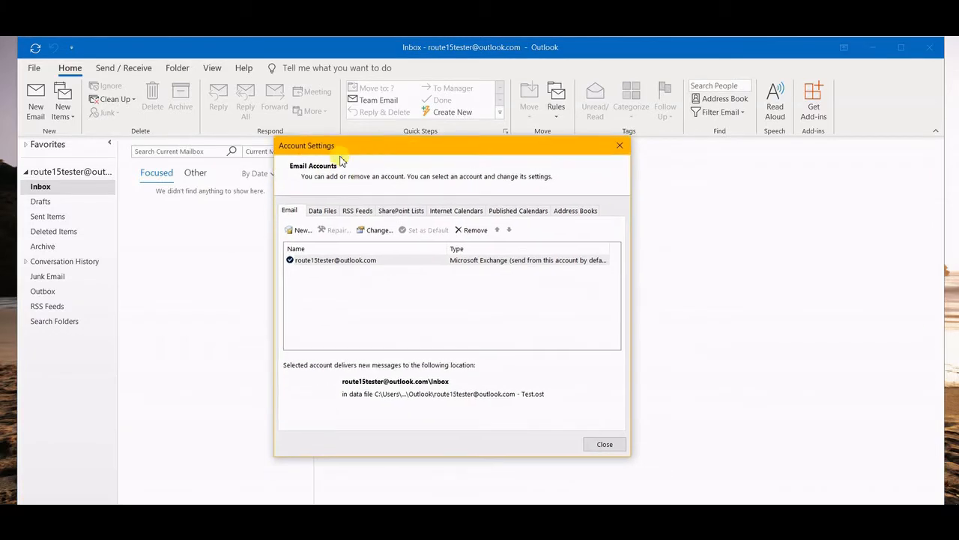
{"action": "left_click", "coordinate": [302, 230]}
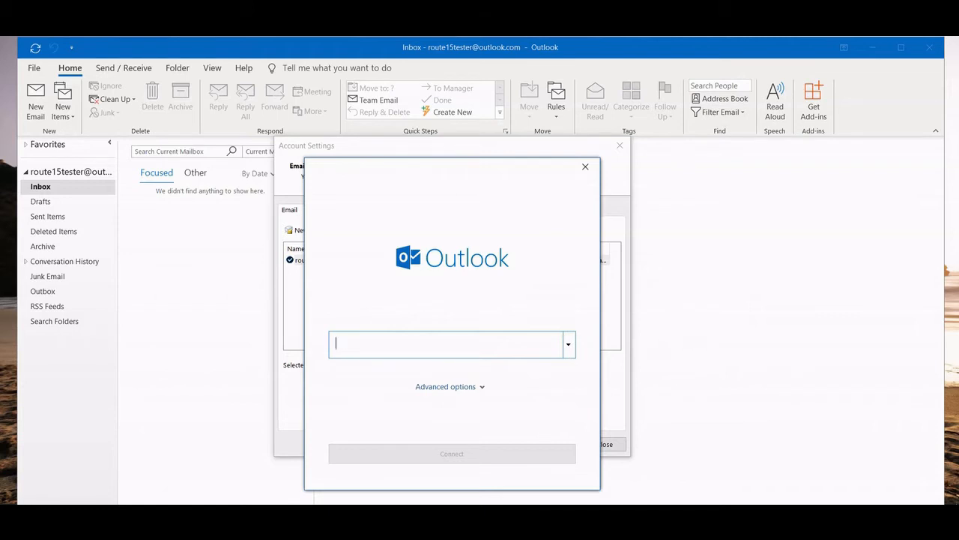
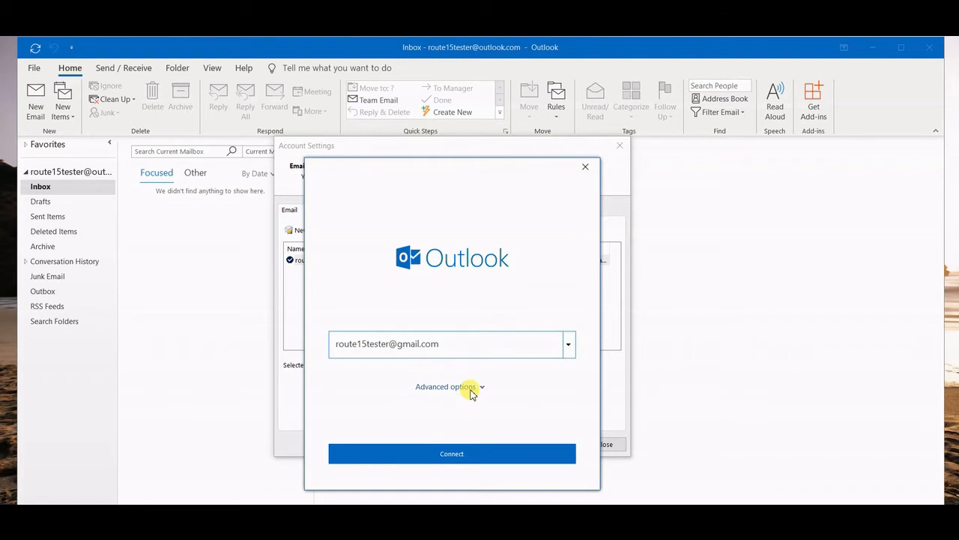
- Enter the Gmail address in the email field, then cut it back out
{"action": "left_click_drag", "start_coordinate": [450, 334], "coordinate": [270, 338]}
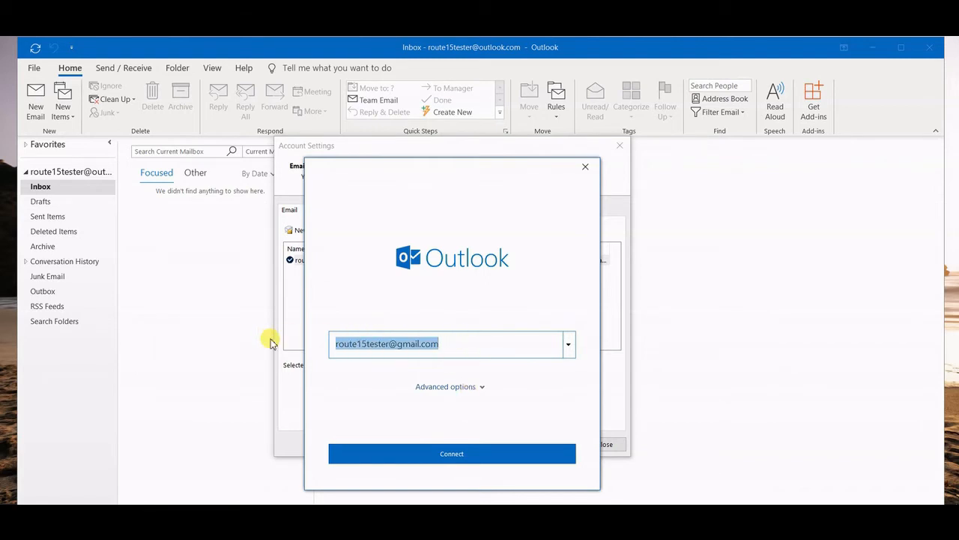
{"action": "key", "text": "ctrl+x"}
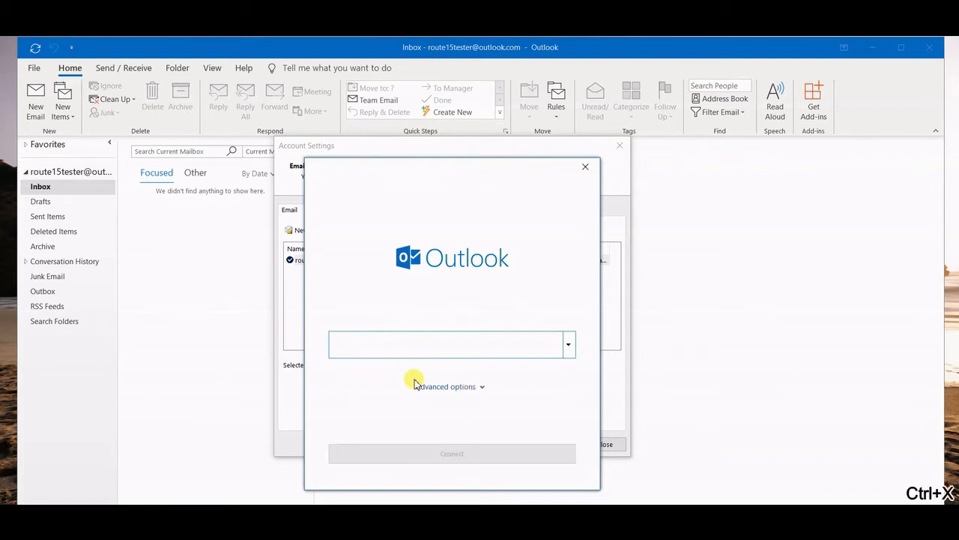
- Tick 'Let me set up my account manually' under Advanced options, paste the address back, and connect
{"action": "left_click", "coordinate": [468, 391]}
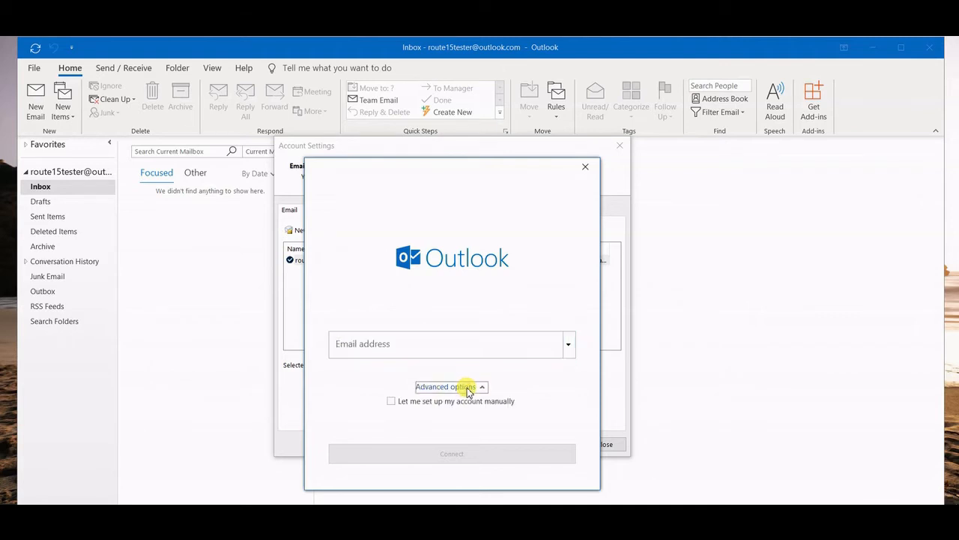
{"action": "left_click", "coordinate": [401, 404]}
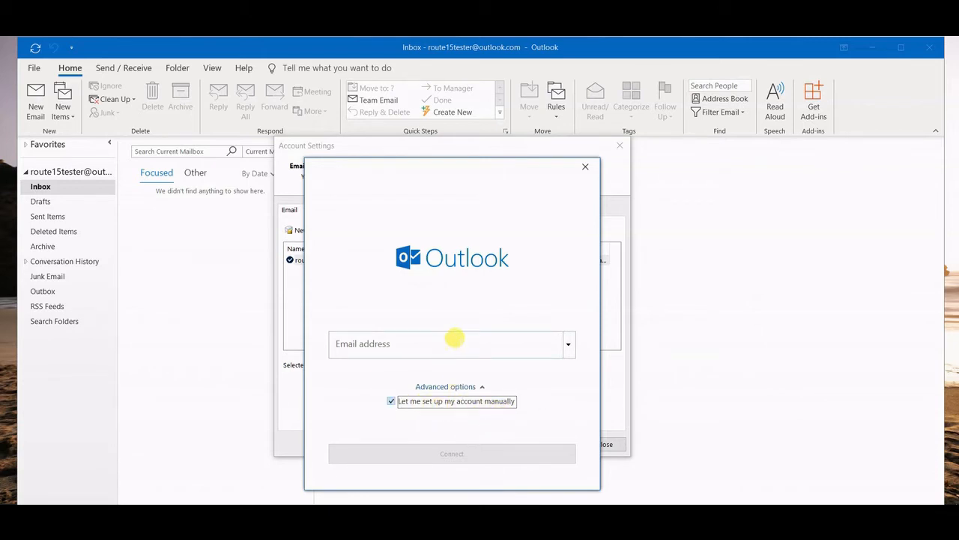
{"action": "left_click", "coordinate": [457, 341]}
{"action": "key", "text": "ctrl+v"}
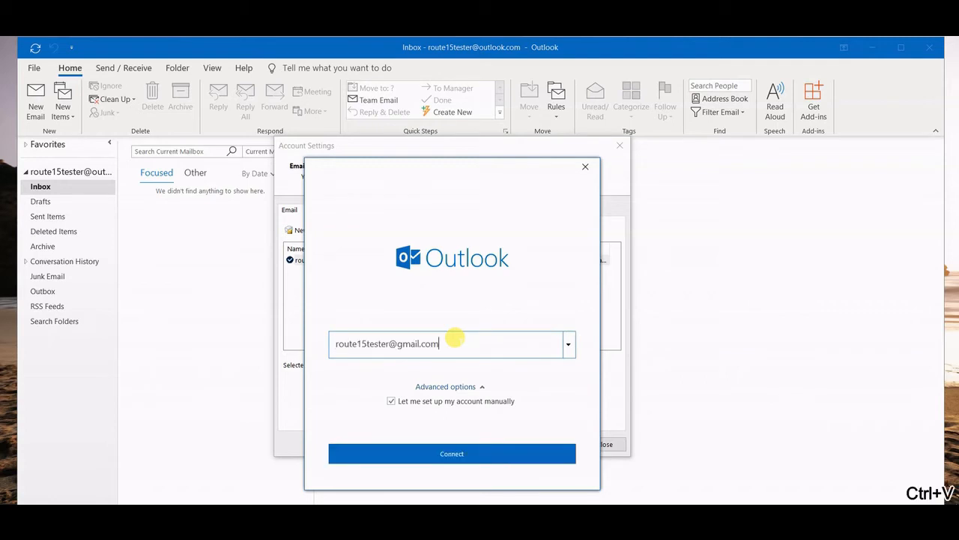
{"action": "left_click", "coordinate": [479, 452]}
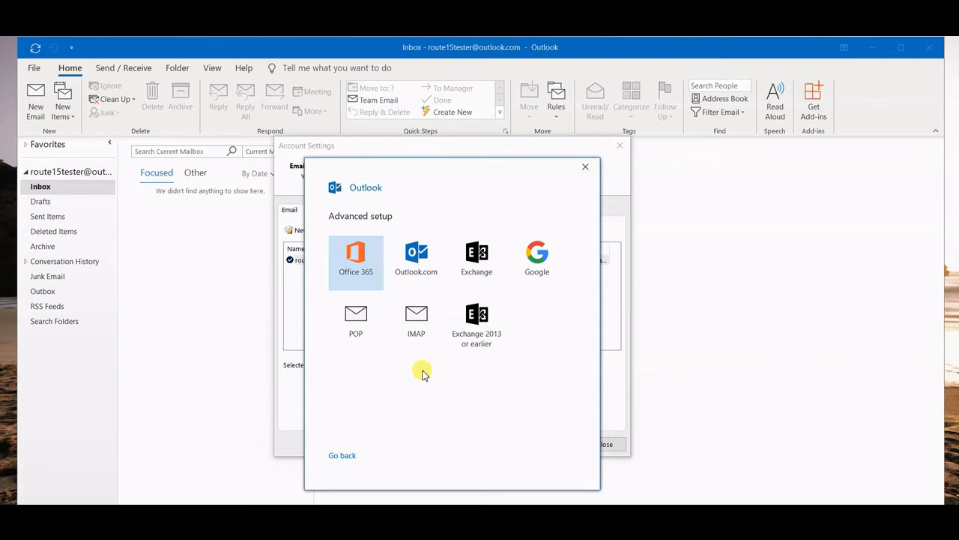
- Choose IMAP as the account type, enter the Gmail password and connect
{"action": "left_click", "coordinate": [429, 322]}
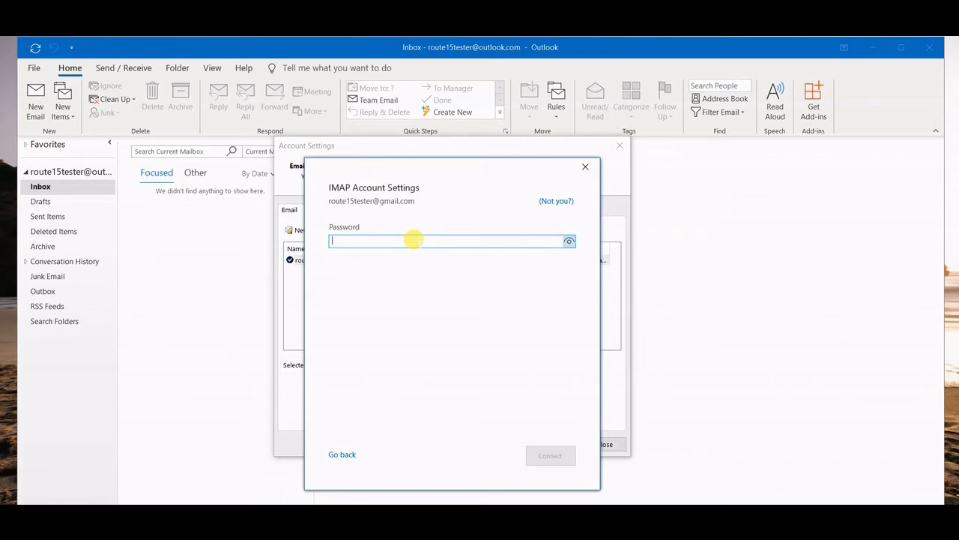
{"action": "type", "text": "****"}
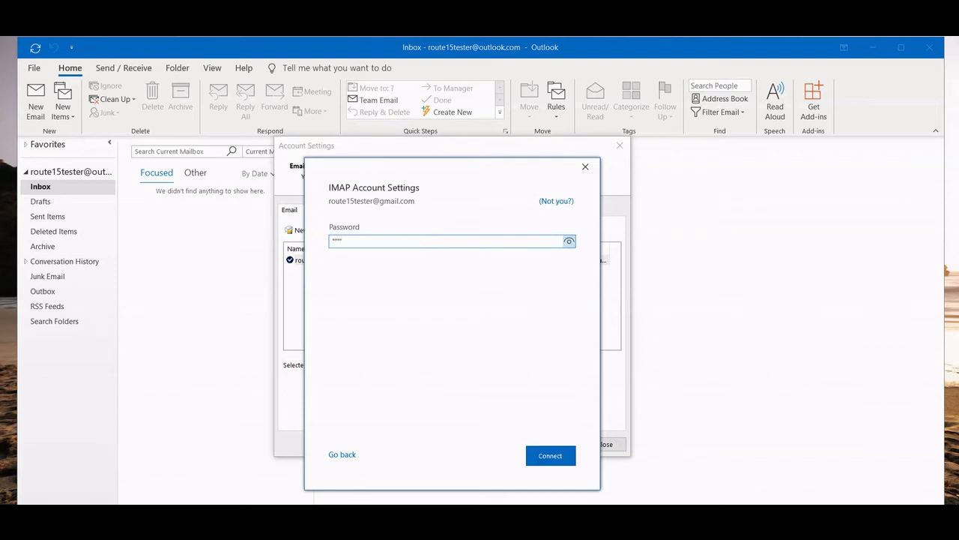
{"action": "type", "text": "********"}
{"action": "left_click", "coordinate": [550, 455]}
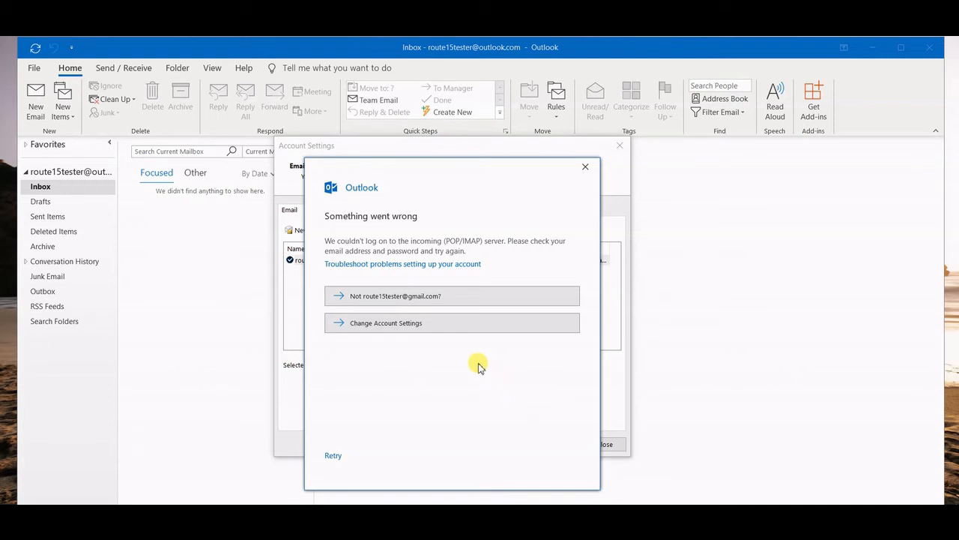
- Open Change Account Settings and review imap.gmail.com port 993 and smtp.gmail.com port 465
{"action": "left_click", "coordinate": [442, 323]}
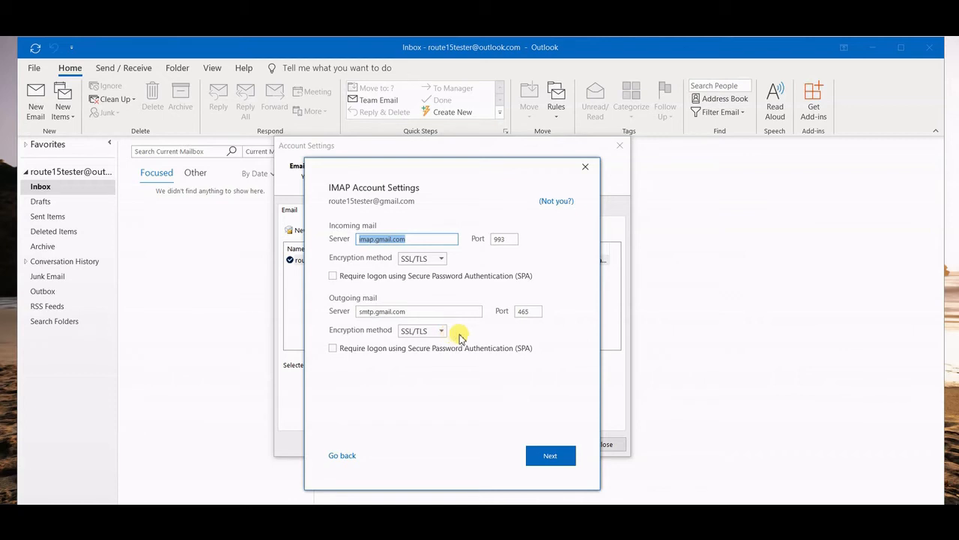
{"action": "left_click", "coordinate": [433, 234]}
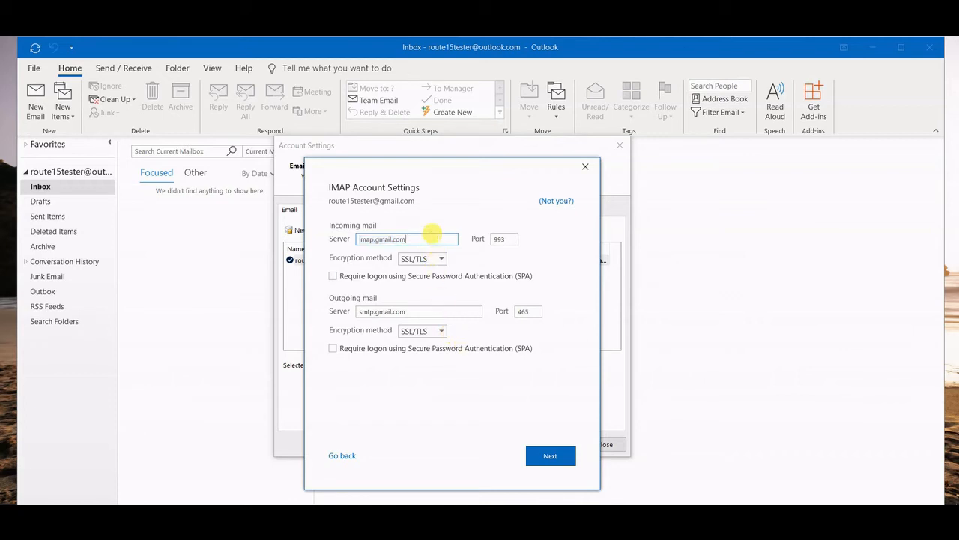
{"action": "left_click_drag", "start_coordinate": [432, 235], "coordinate": [353, 239]}
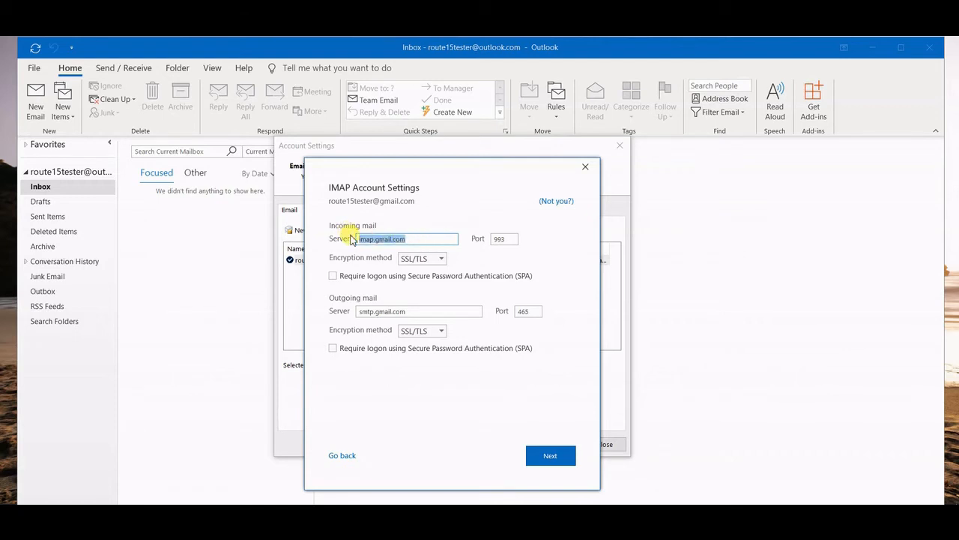
{"action": "left_click", "coordinate": [362, 236]}
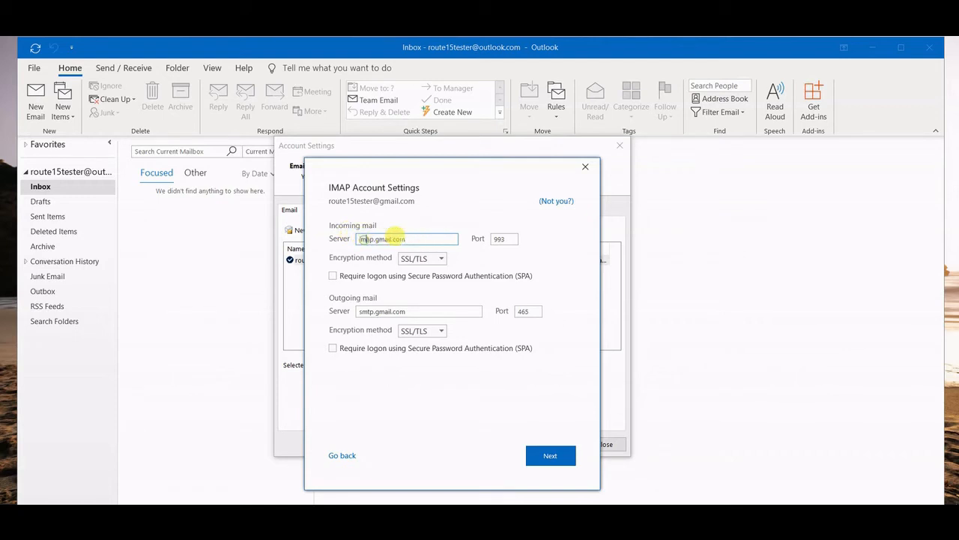
{"action": "left_click_drag", "start_coordinate": [424, 236], "coordinate": [351, 240]}
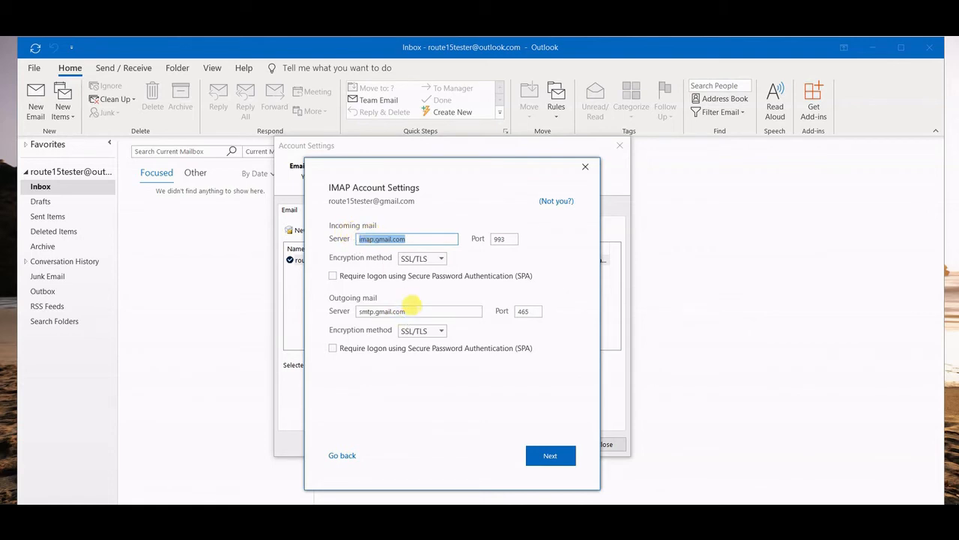
{"action": "left_click_drag", "start_coordinate": [425, 309], "coordinate": [357, 311]}
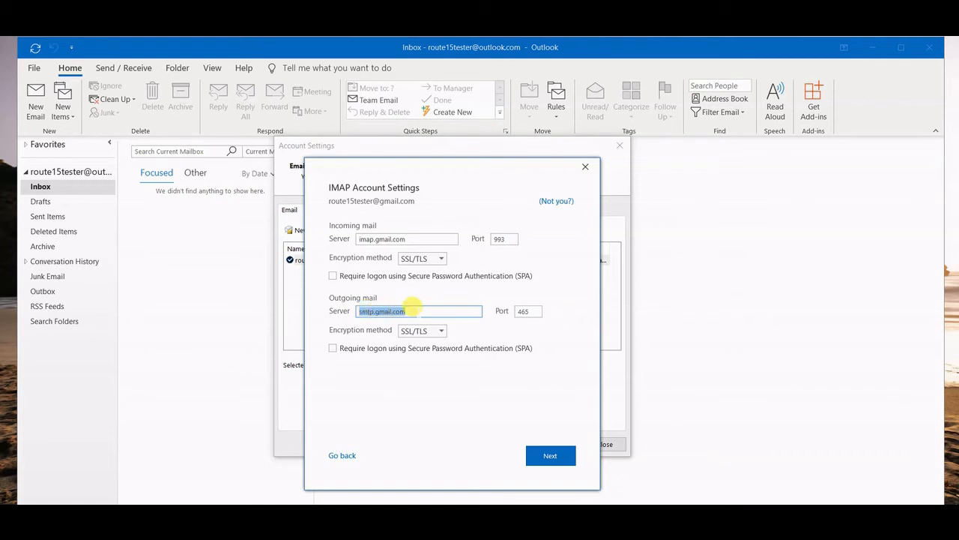
{"action": "left_click", "coordinate": [413, 306]}
{"action": "left_click", "coordinate": [504, 238]}
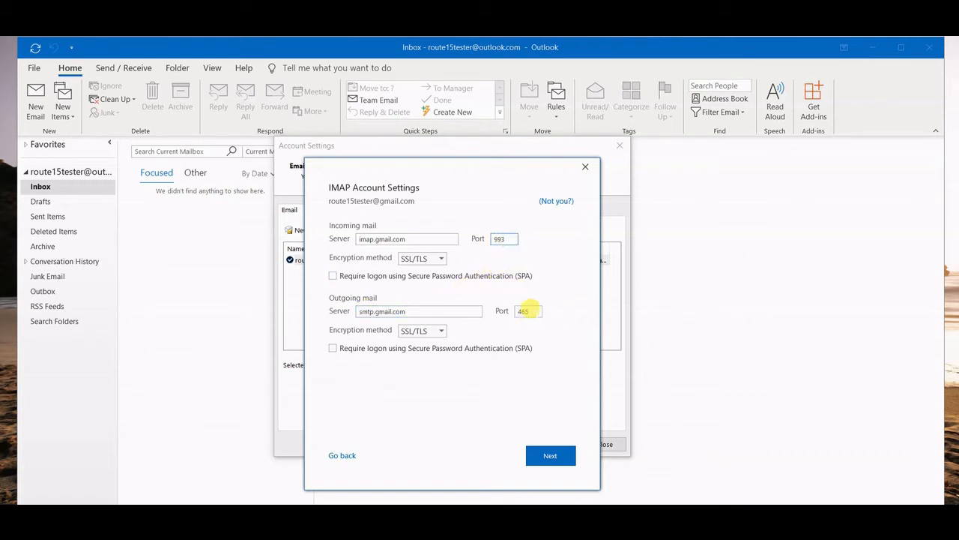
{"action": "left_click", "coordinate": [528, 310]}
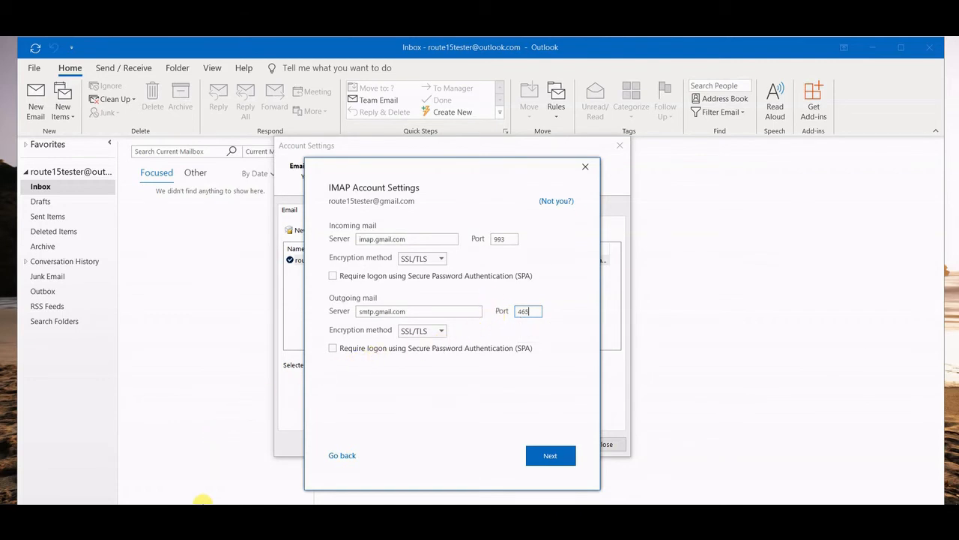
- Bring Chrome up beside Outlook and sign in with the Google account password
{"action": "key", "text": "super"}
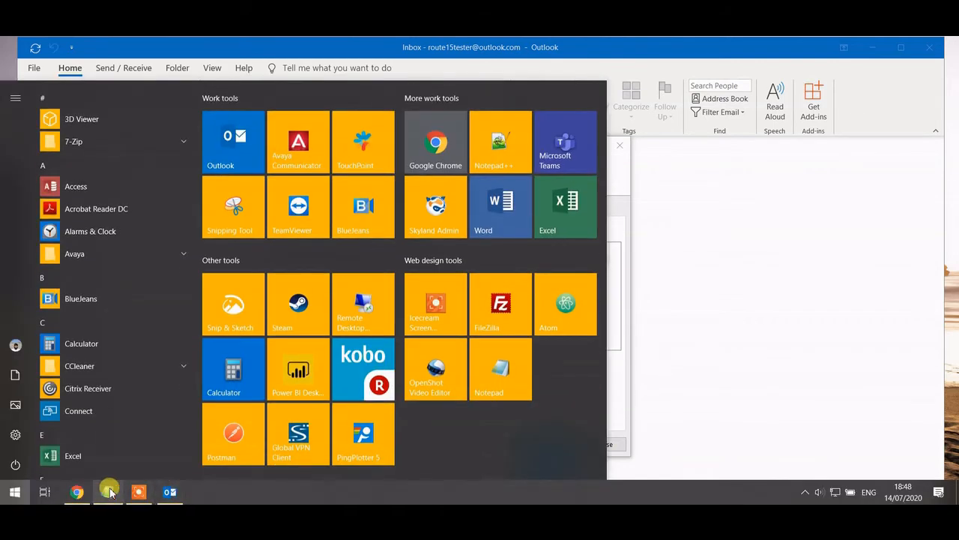
{"action": "left_click", "coordinate": [110, 492]}
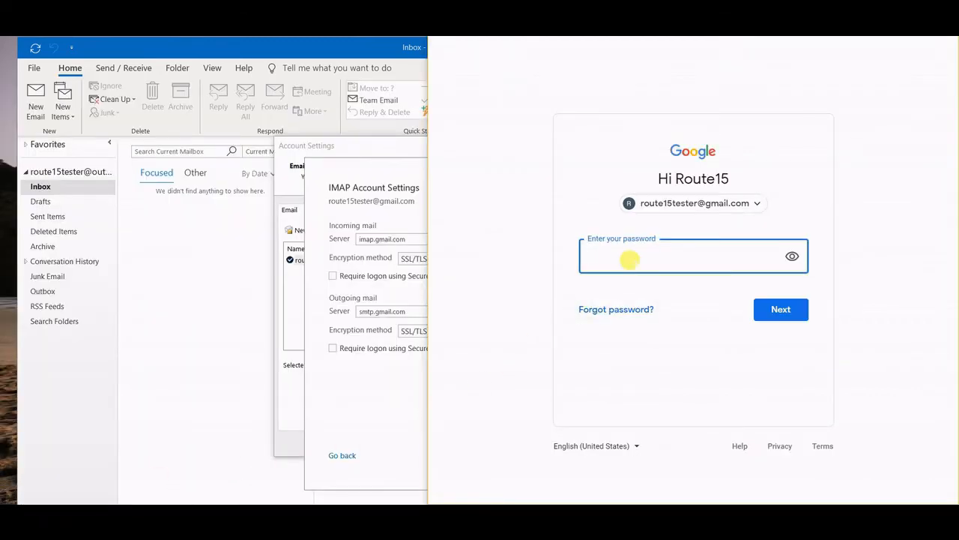
{"action": "type", "text": "************"}
{"action": "key", "text": "Return"}
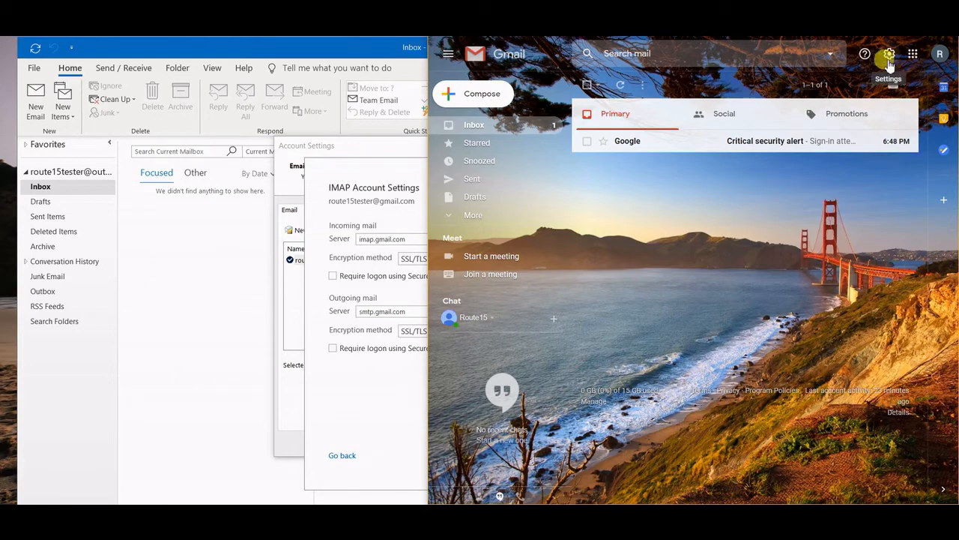
- Select Enable IMAP on Gmail's Forwarding and POP/IMAP settings tab and save changes
{"action": "left_click", "coordinate": [889, 54]}
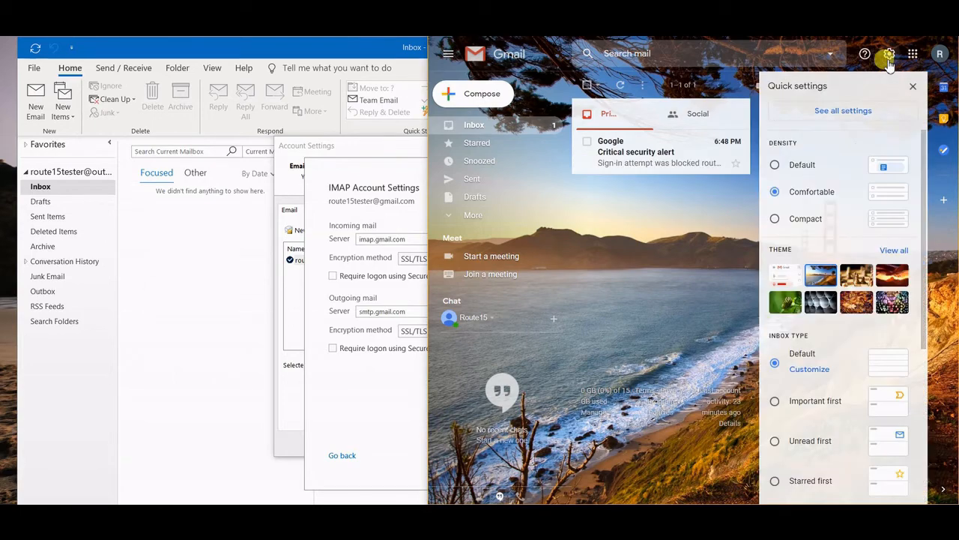
{"action": "left_click", "coordinate": [887, 114]}
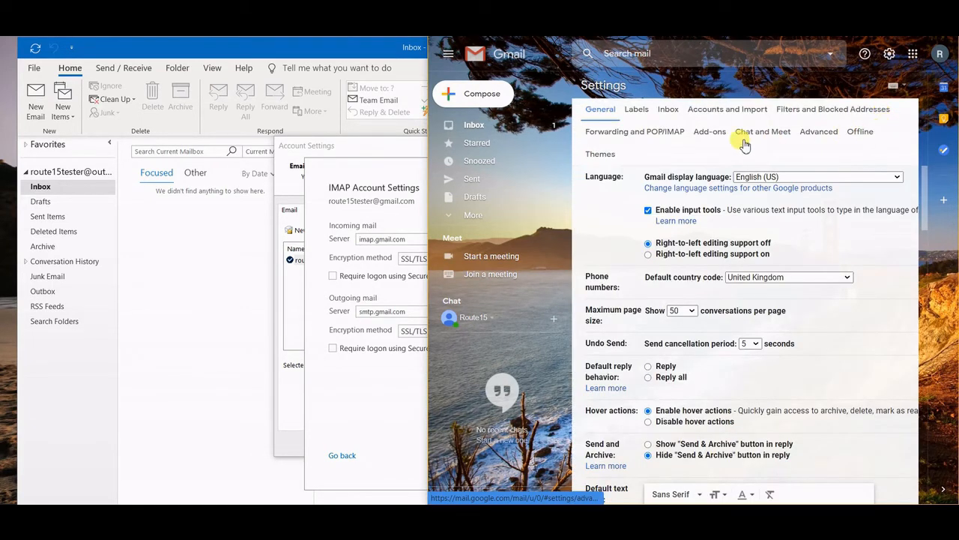
{"action": "left_click", "coordinate": [648, 133]}
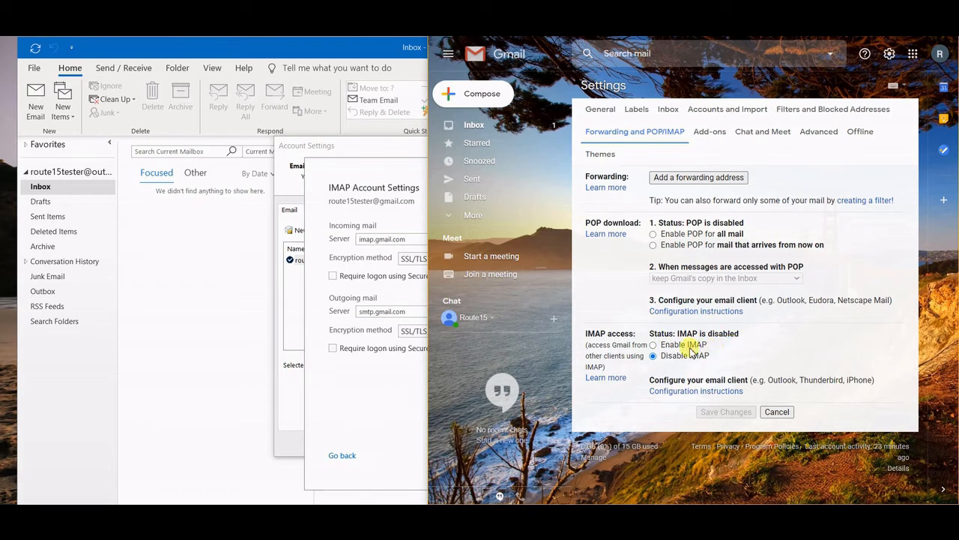
{"action": "left_click", "coordinate": [653, 345]}
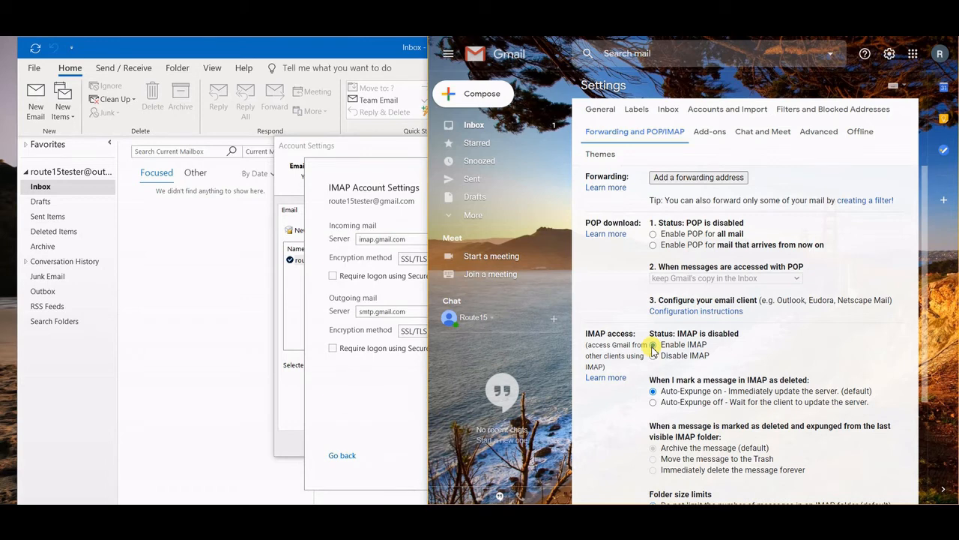
{"action": "scroll", "coordinate": [653, 346], "scroll_direction": "down", "scroll_amount": 2}
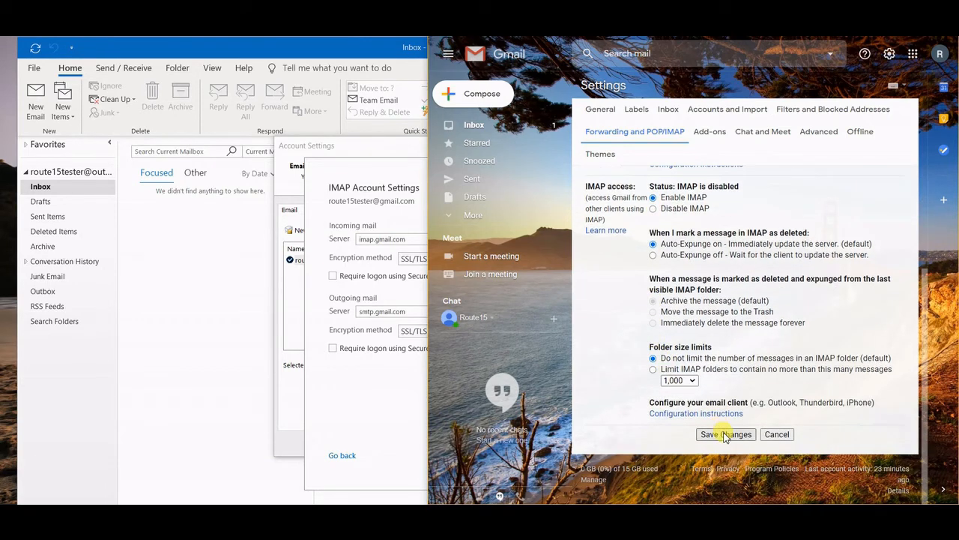
{"action": "left_click", "coordinate": [716, 434]}
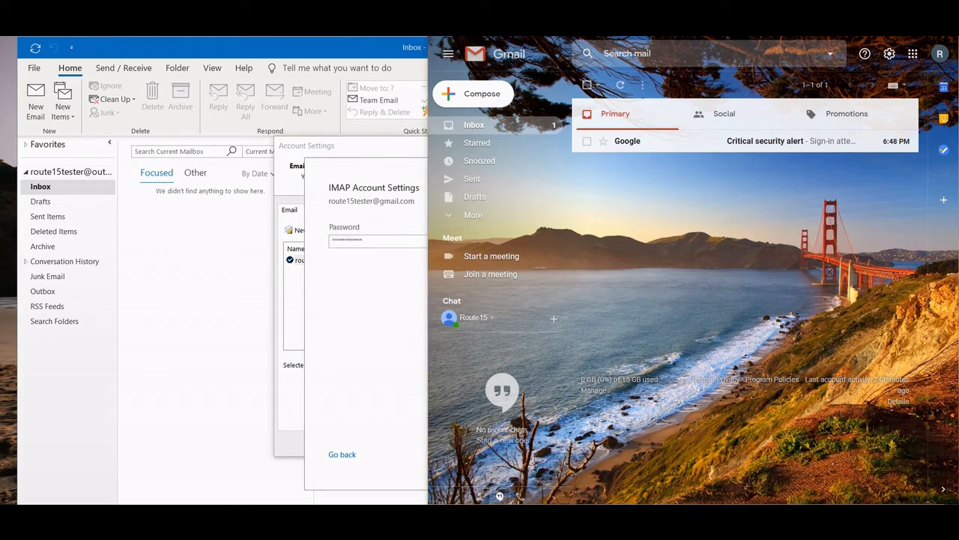
- Maximize Chrome, search Google for 'less secure apps', and review the first result
{"action": "left_click_drag", "start_coordinate": [745, 58], "coordinate": [768, 58]}
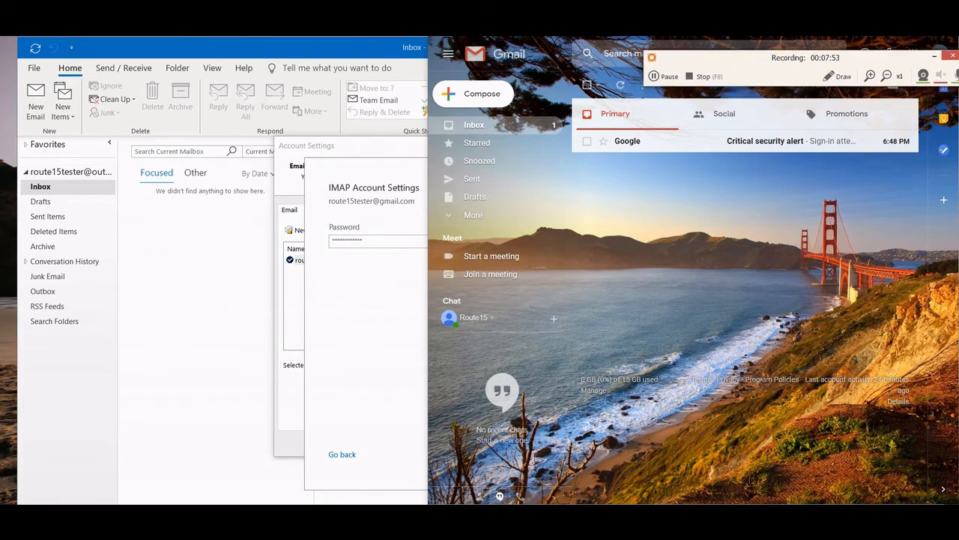
{"action": "double_click", "coordinate": [776, 43]}
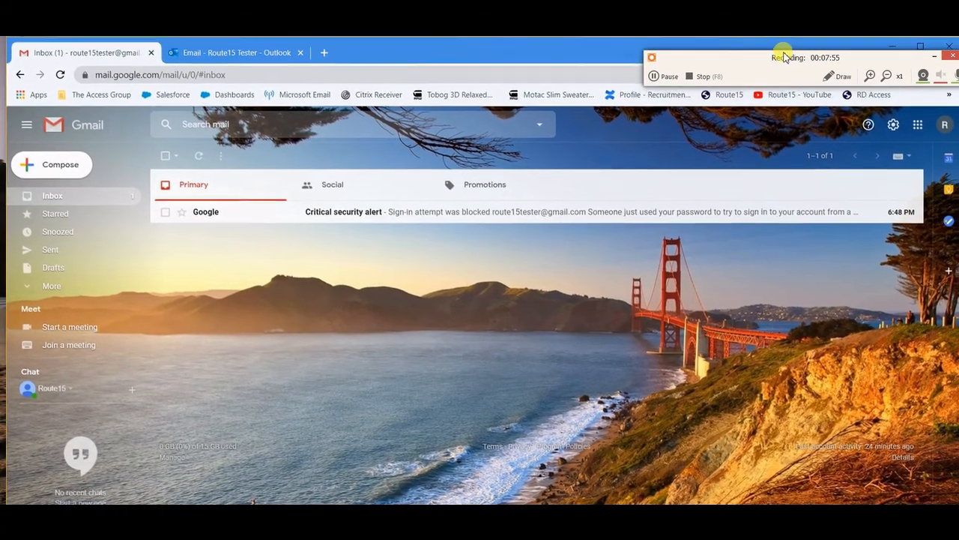
{"action": "left_click", "coordinate": [377, 75]}
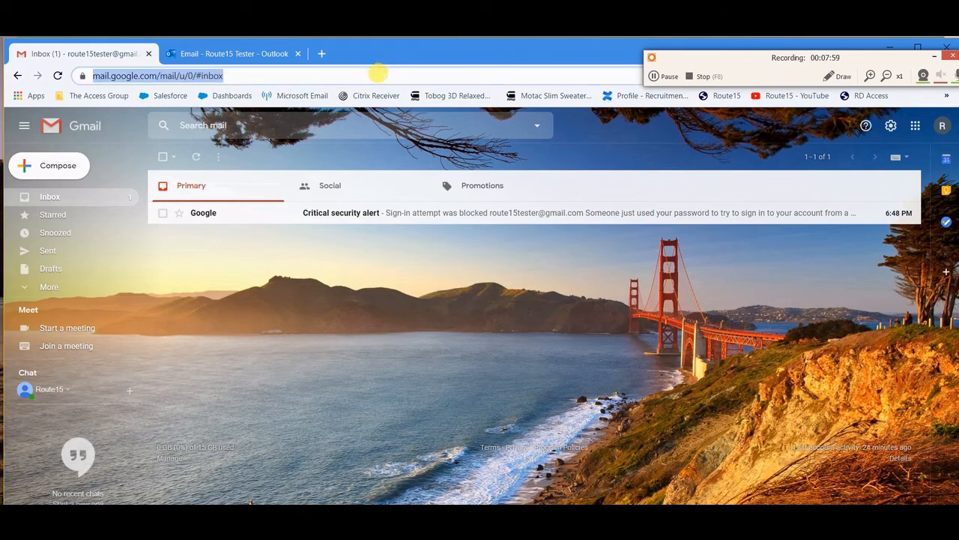
{"action": "type", "text": "less secure apps"}
{"action": "key", "text": "Return"}
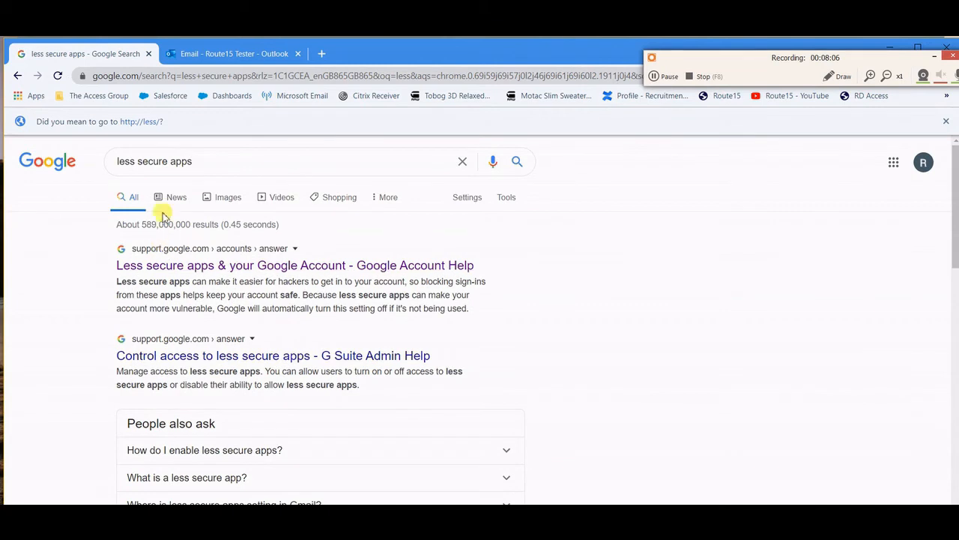
{"action": "left_click", "coordinate": [214, 160]}
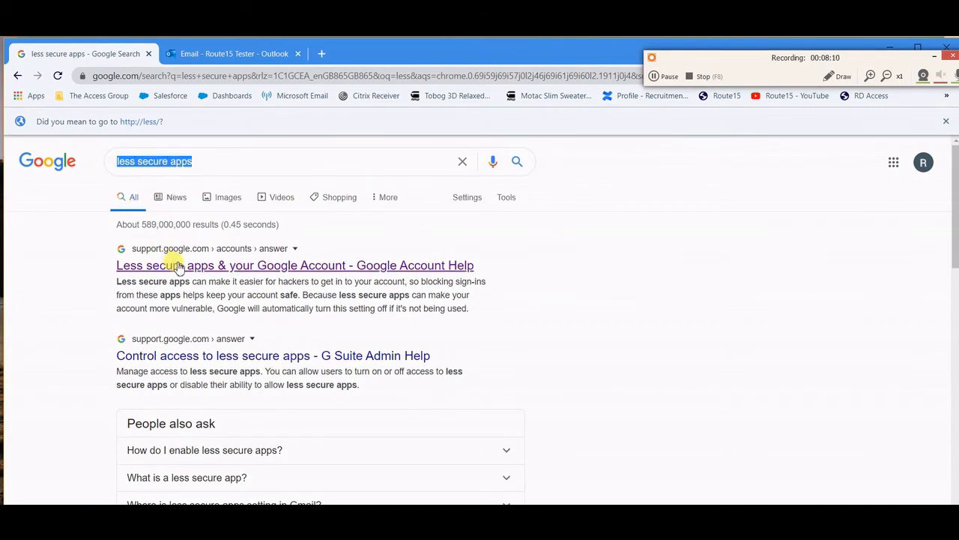
{"action": "left_click_drag", "start_coordinate": [310, 249], "coordinate": [288, 248]}
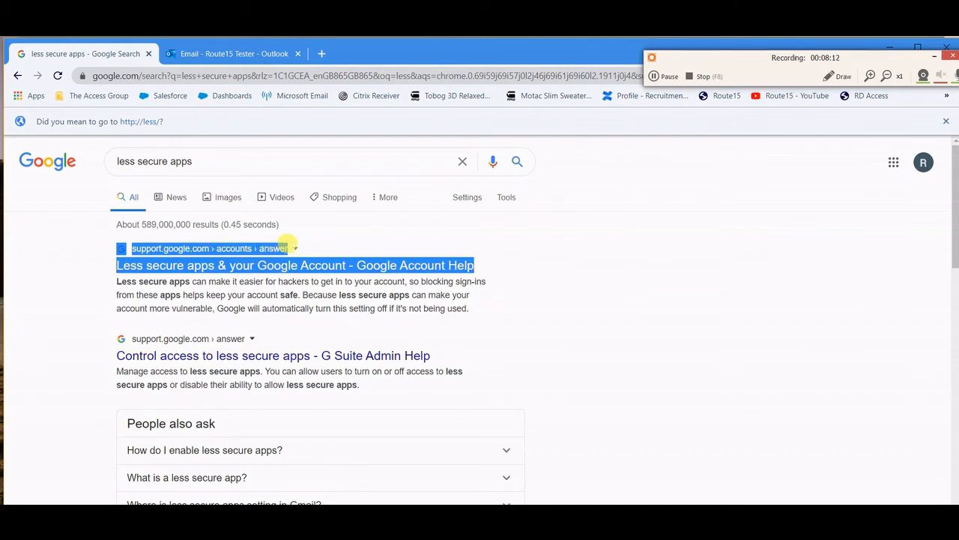
- From the Google Account Help article, go to Less secure app access and switch Allow less secure apps ON
{"action": "left_click", "coordinate": [253, 270]}
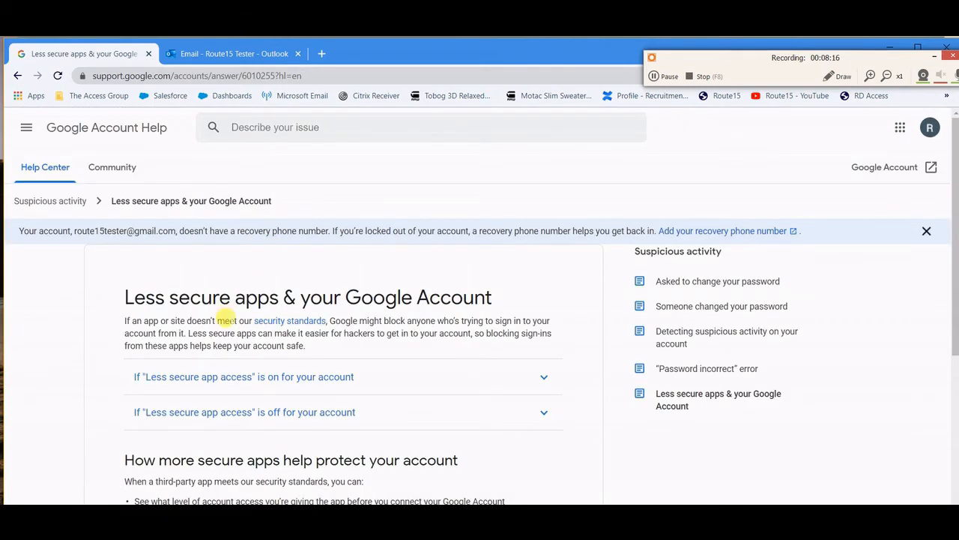
{"action": "left_click", "coordinate": [229, 381]}
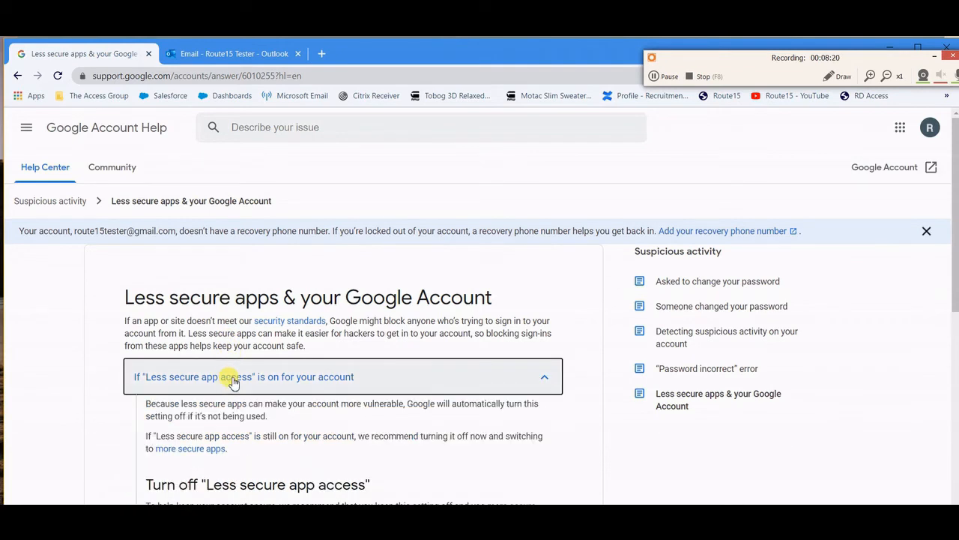
{"action": "scroll", "coordinate": [233, 381], "scroll_direction": "down", "scroll_amount": 2}
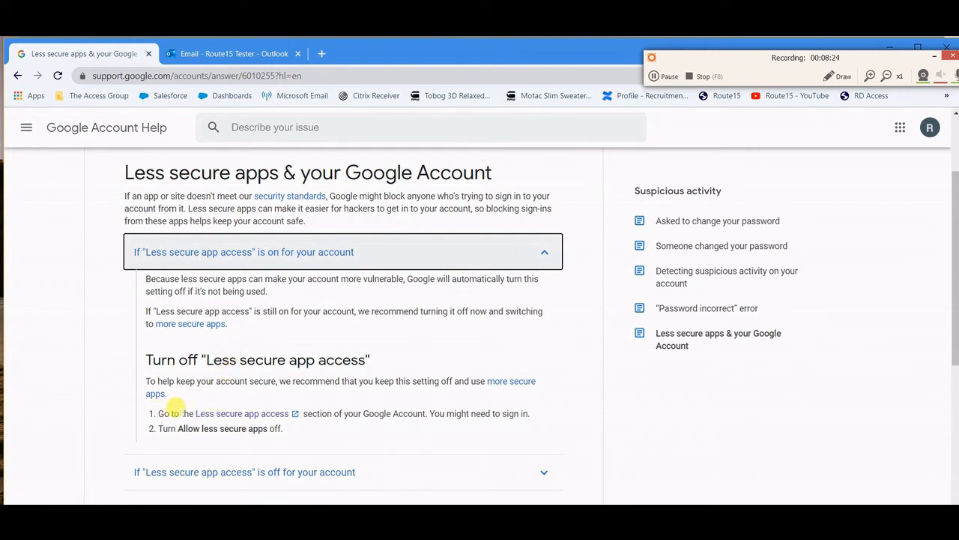
{"action": "left_click", "coordinate": [243, 416]}
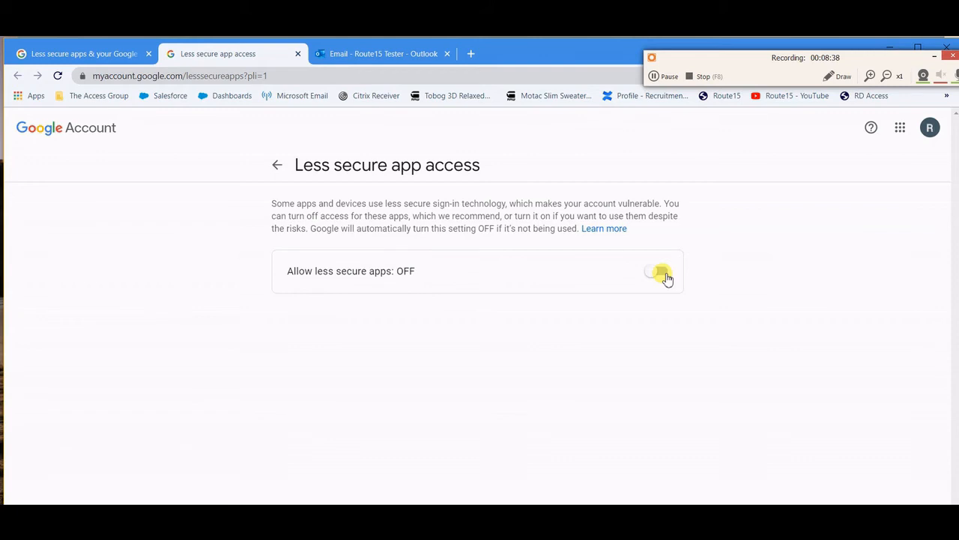
{"action": "left_click", "coordinate": [660, 272]}
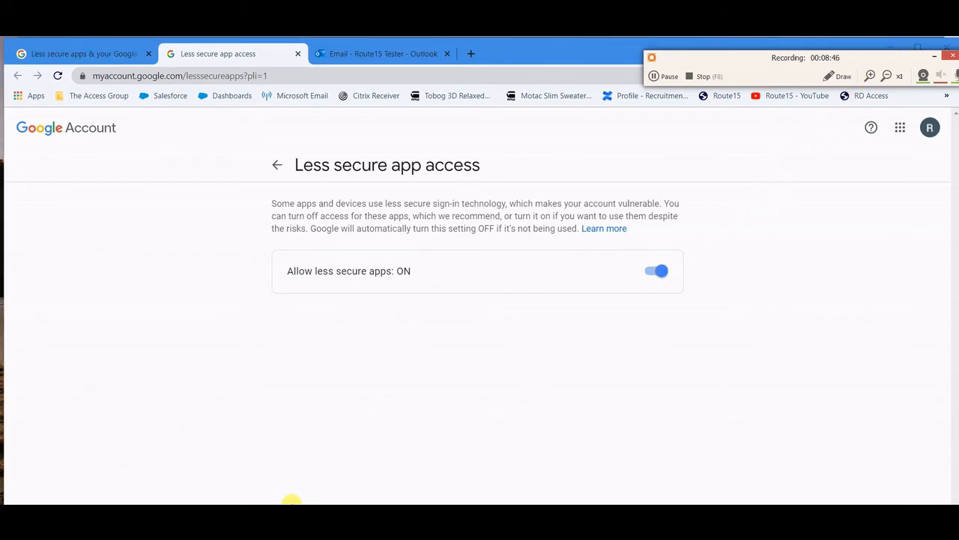
- Back in Outlook, connect the Gmail IMAP account with its saved password and close Account Settings
{"action": "key", "text": "super"}
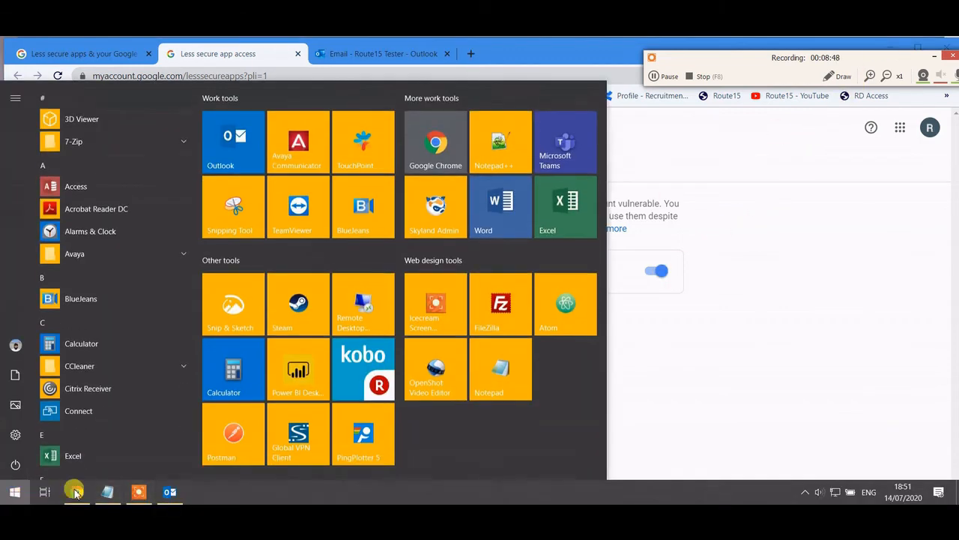
{"action": "left_click", "coordinate": [171, 493]}
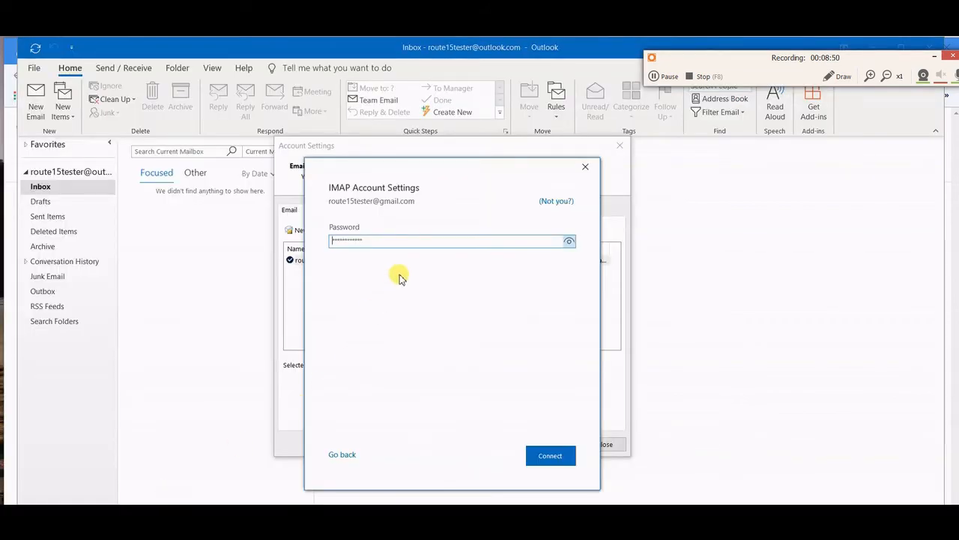
{"action": "left_click_drag", "start_coordinate": [397, 239], "coordinate": [322, 237]}
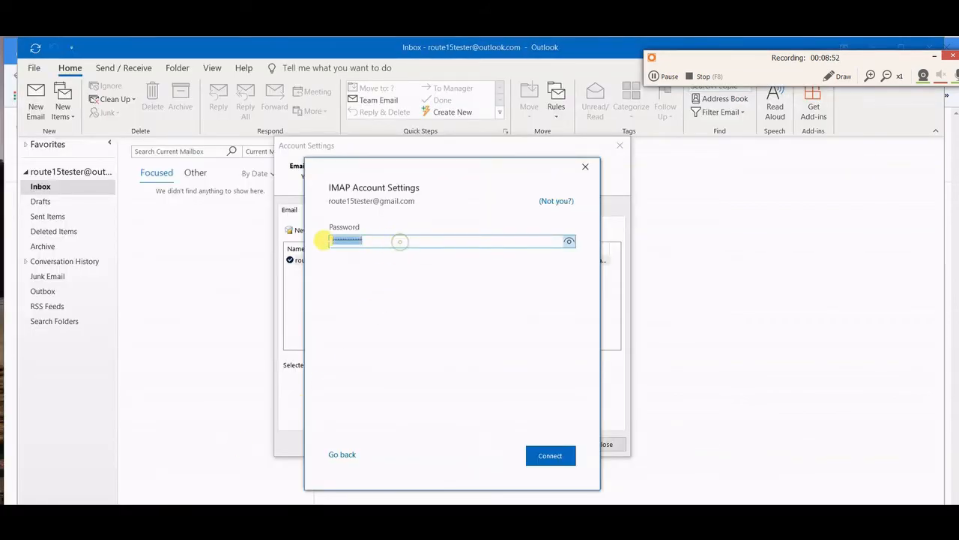
{"action": "left_click", "coordinate": [550, 457]}
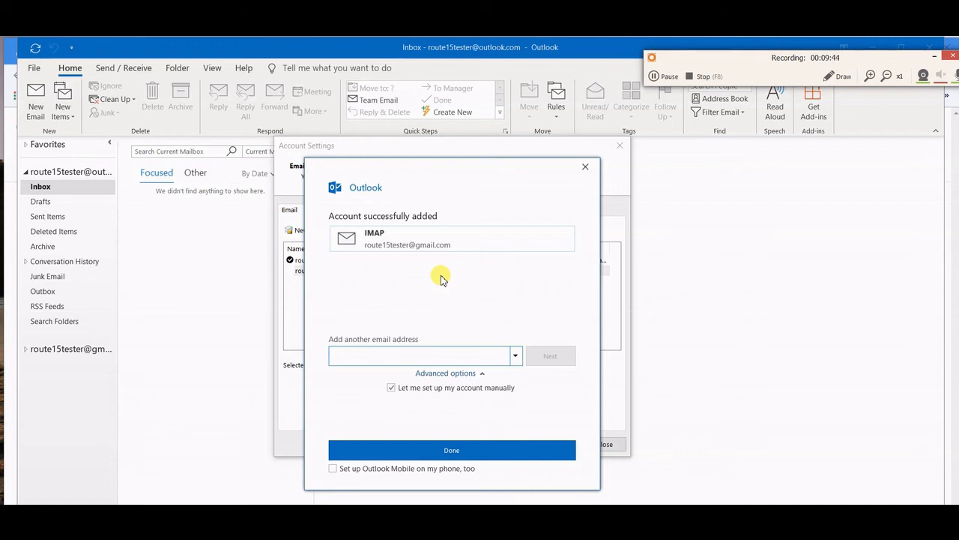
{"action": "left_click", "coordinate": [454, 450]}
{"action": "left_click", "coordinate": [604, 445]}
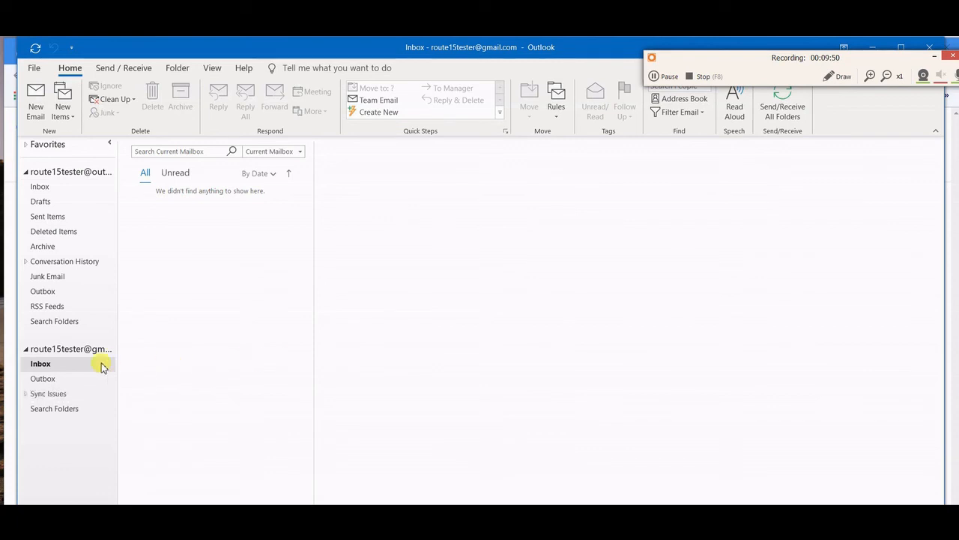
- Open the Gmail Inbox and read the security alert, Outlook test message and sign-in blocked alert
{"action": "left_click", "coordinate": [63, 353]}
{"action": "left_click", "coordinate": [53, 366]}
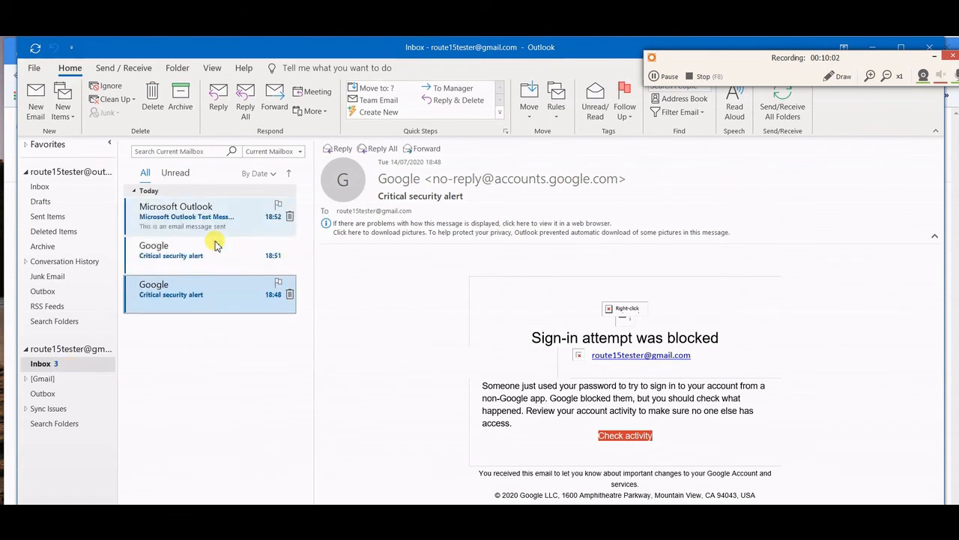
{"action": "left_click", "coordinate": [204, 259]}
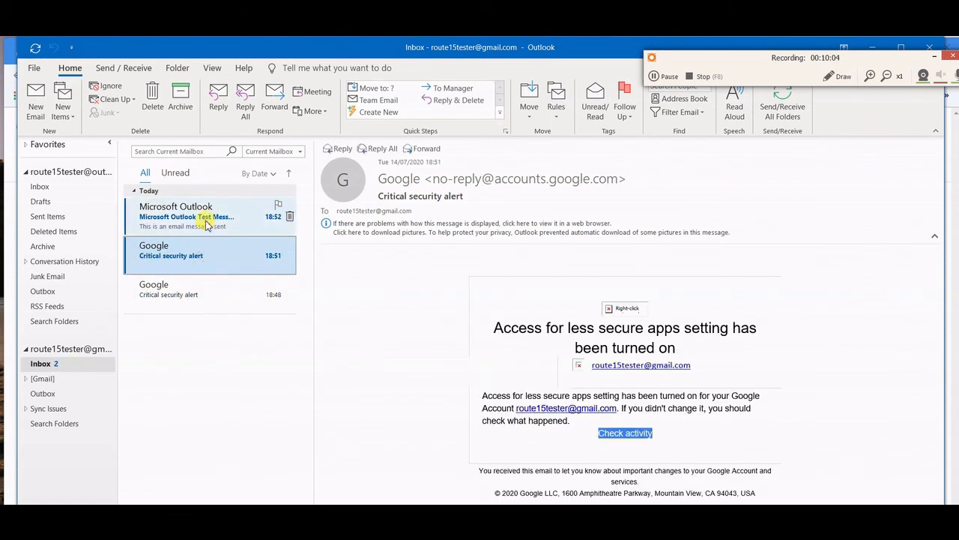
{"action": "left_click", "coordinate": [207, 221]}
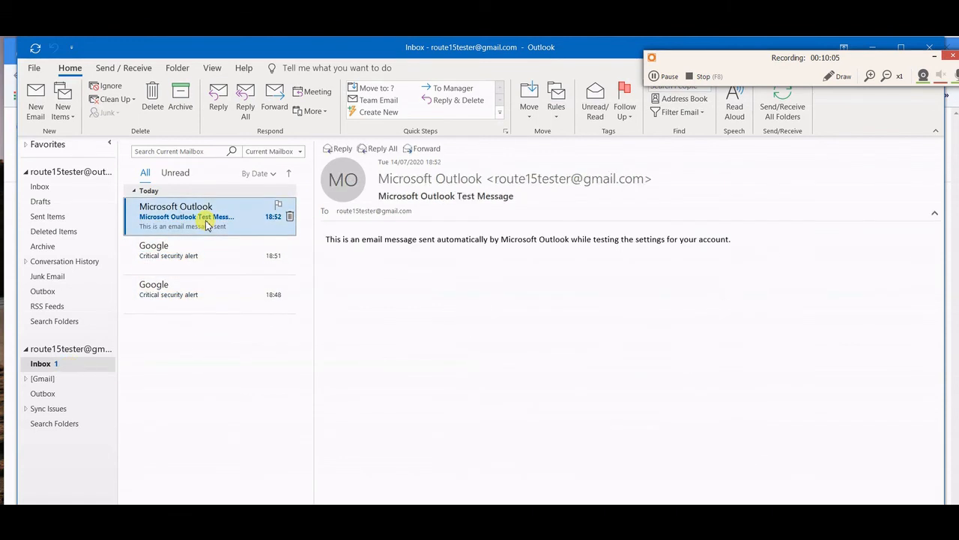
{"action": "left_click", "coordinate": [203, 286]}
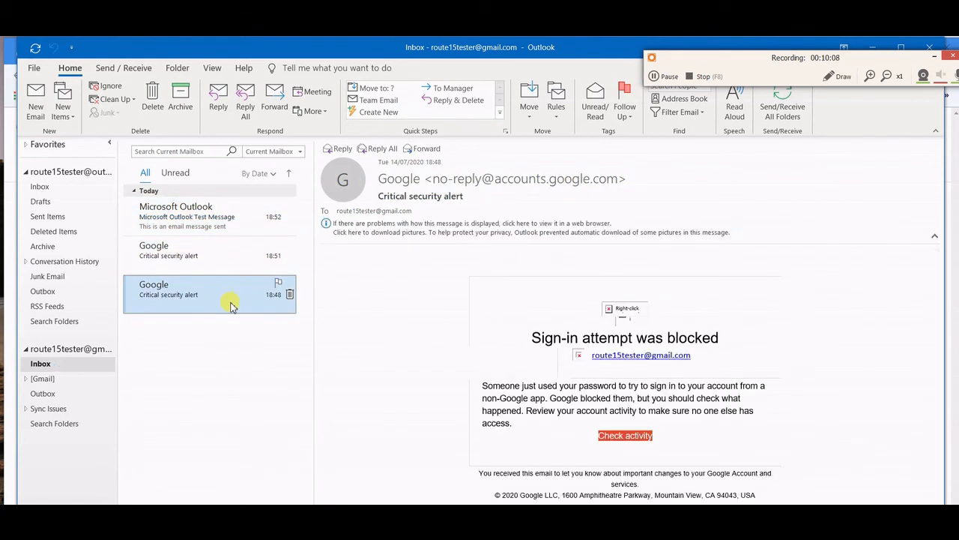
- Switch between the Outlook.com and Gmail inboxes, ending on the empty Outlook.com Inbox
{"action": "left_click", "coordinate": [95, 190]}
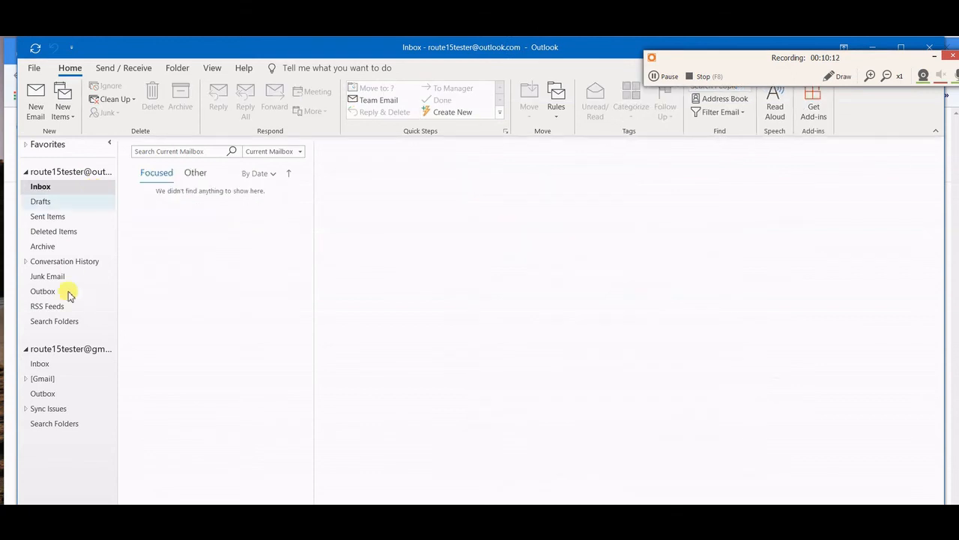
{"action": "left_click", "coordinate": [61, 366]}
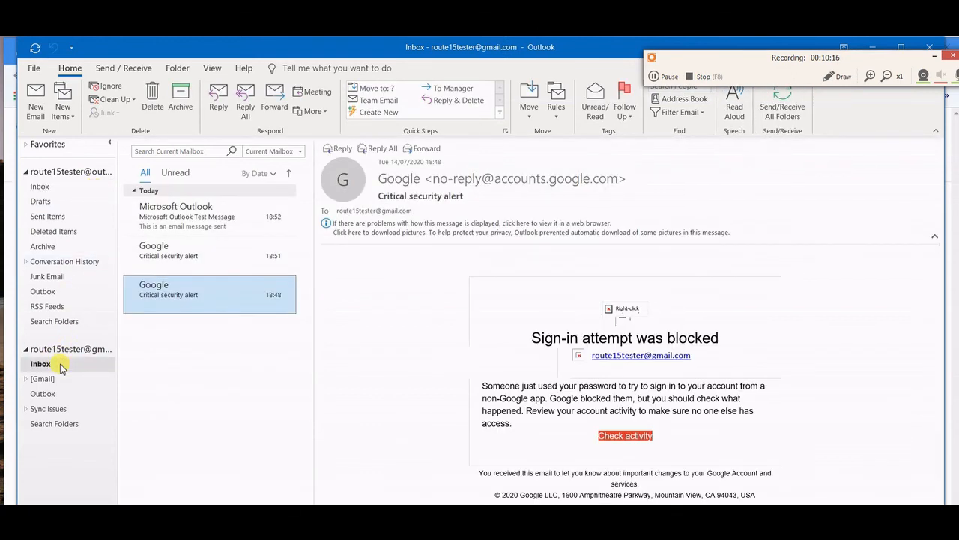
{"action": "left_click", "coordinate": [65, 188]}
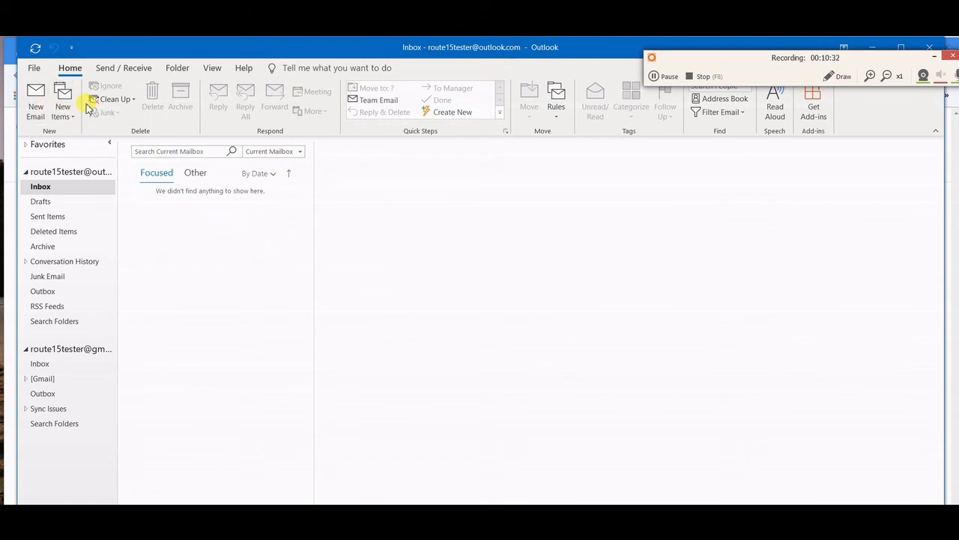
- Create a new email with 'test' in the body
{"action": "left_click", "coordinate": [36, 99]}
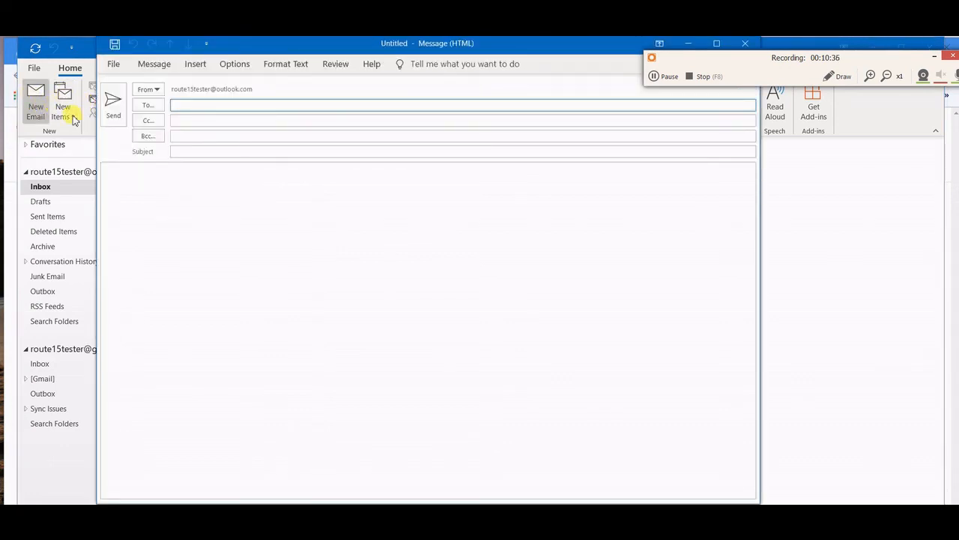
{"action": "left_click", "coordinate": [162, 180]}
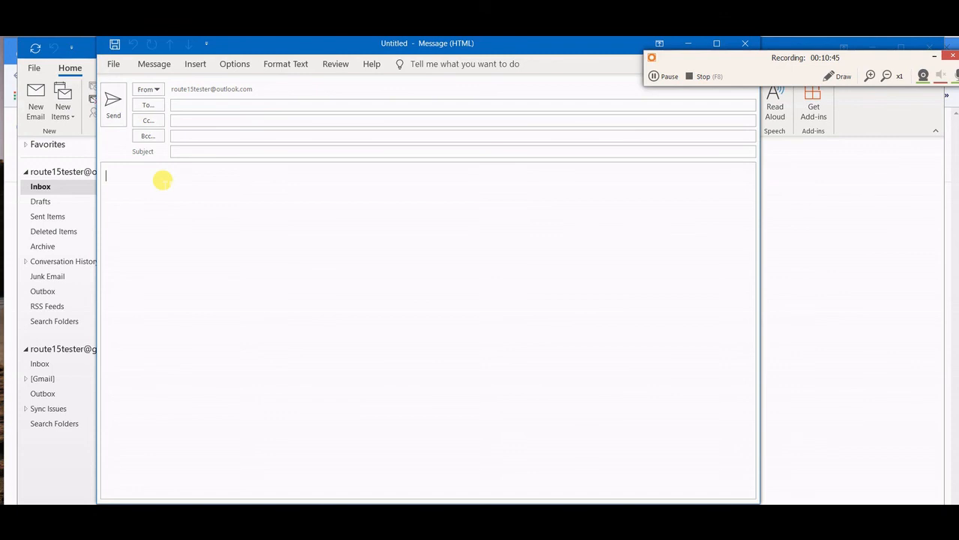
{"action": "type", "text": "test"}
- Set the sender to the Gmail address, then change it back to the Outlook.com address
{"action": "left_click", "coordinate": [157, 93]}
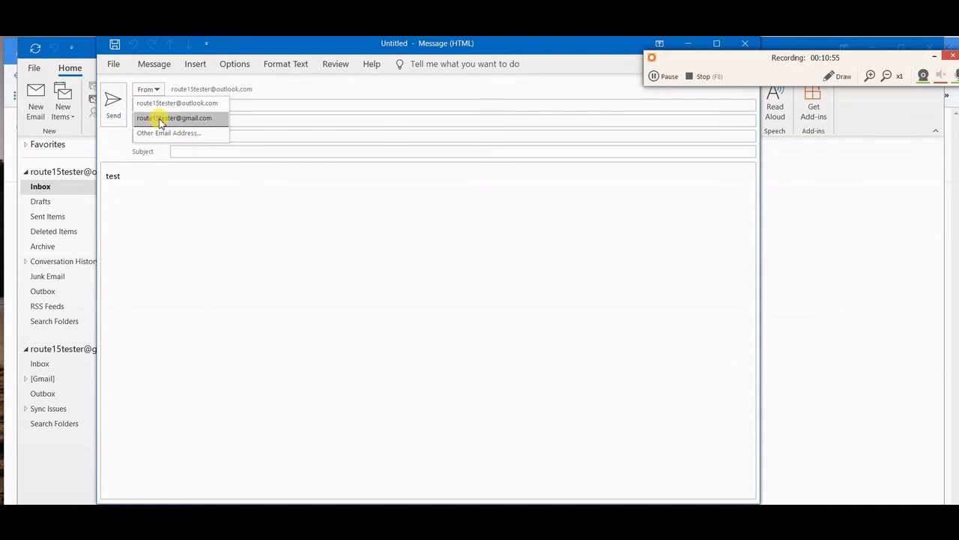
{"action": "left_click", "coordinate": [160, 120]}
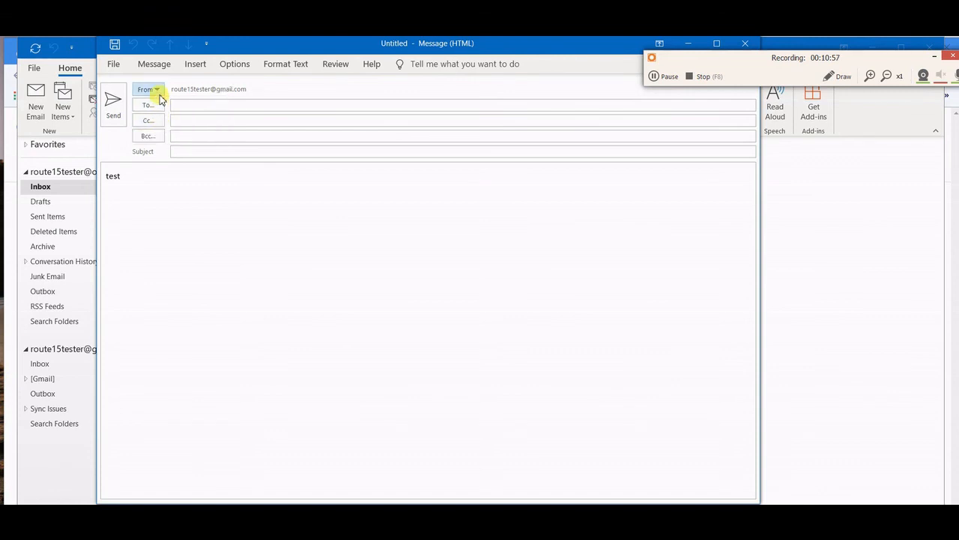
{"action": "left_click", "coordinate": [159, 91]}
{"action": "left_click", "coordinate": [159, 105]}
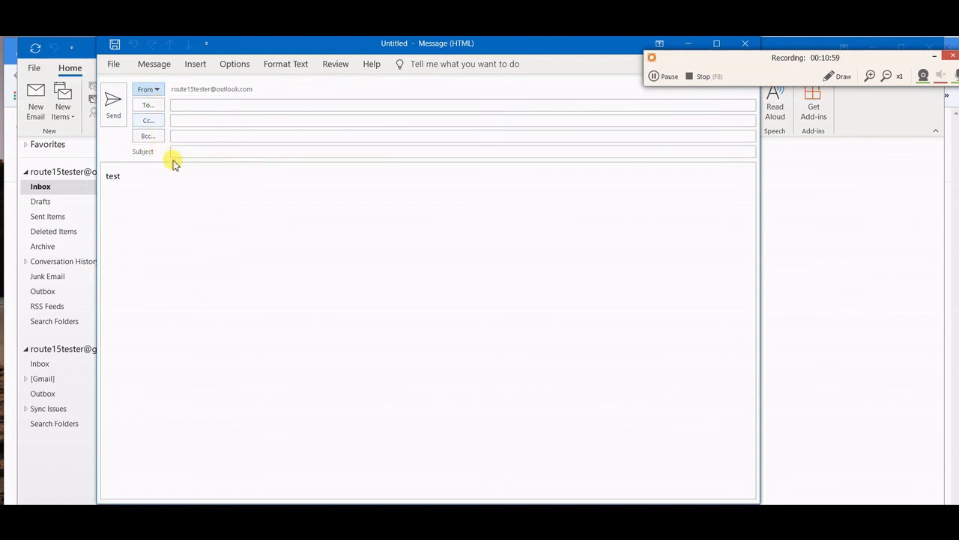